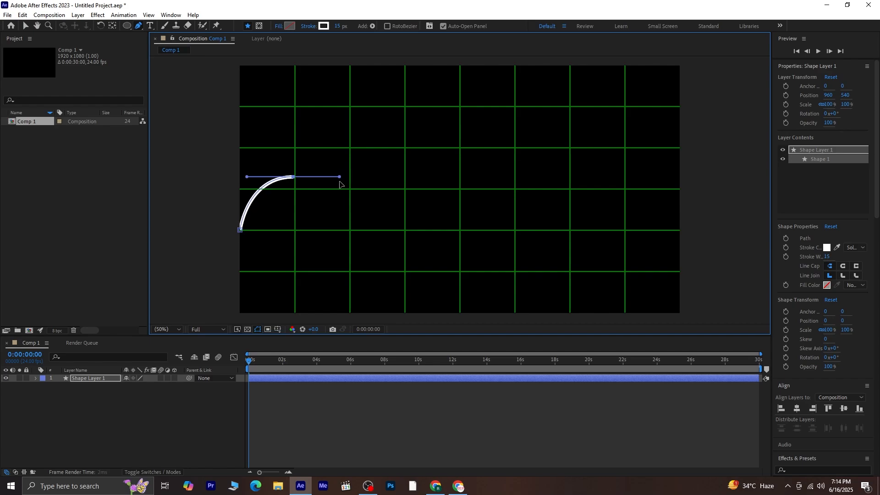
Step: Extend the Pen path with second, third and fourth arches, ending at the composition's right edge
{"action": "left_click", "coordinate": [348, 231]}
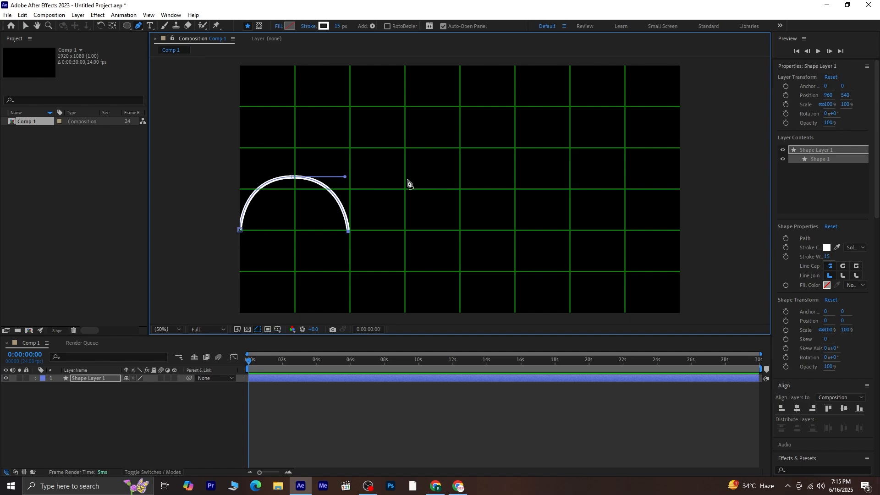
{"action": "left_click_drag", "start_coordinate": [406, 174], "coordinate": [464, 178]}
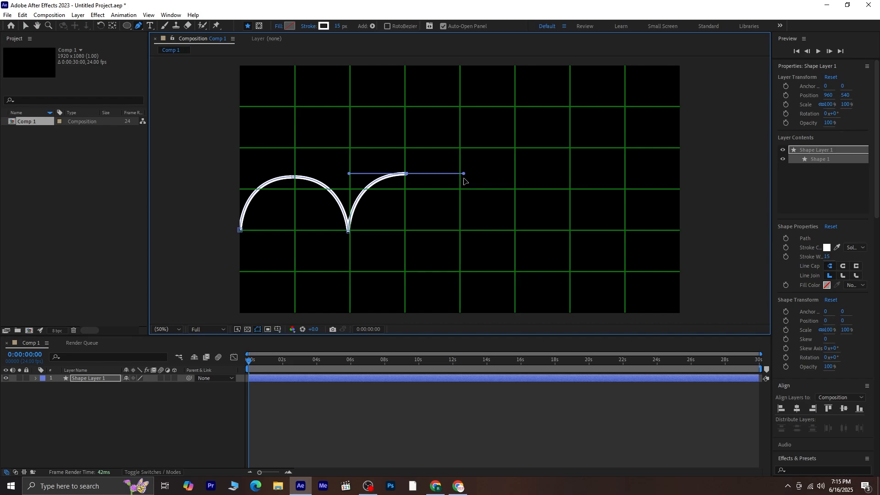
{"action": "left_click", "coordinate": [461, 228]}
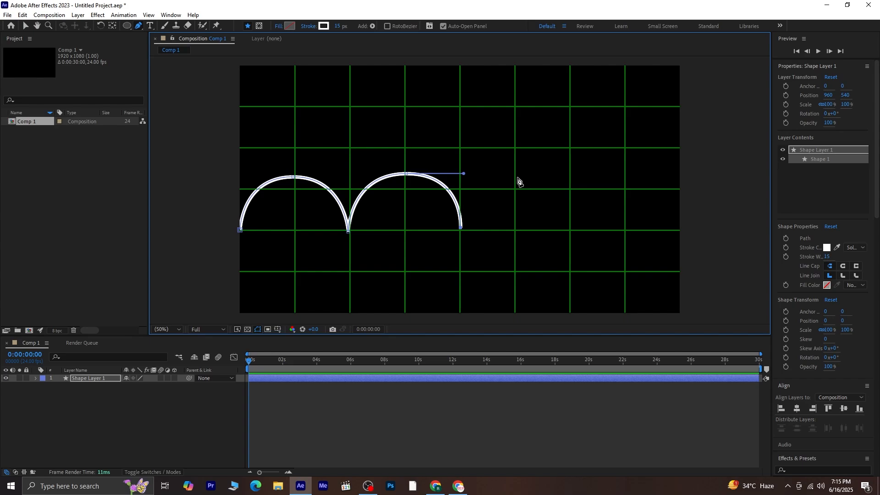
{"action": "left_click_drag", "start_coordinate": [515, 173], "coordinate": [572, 176]}
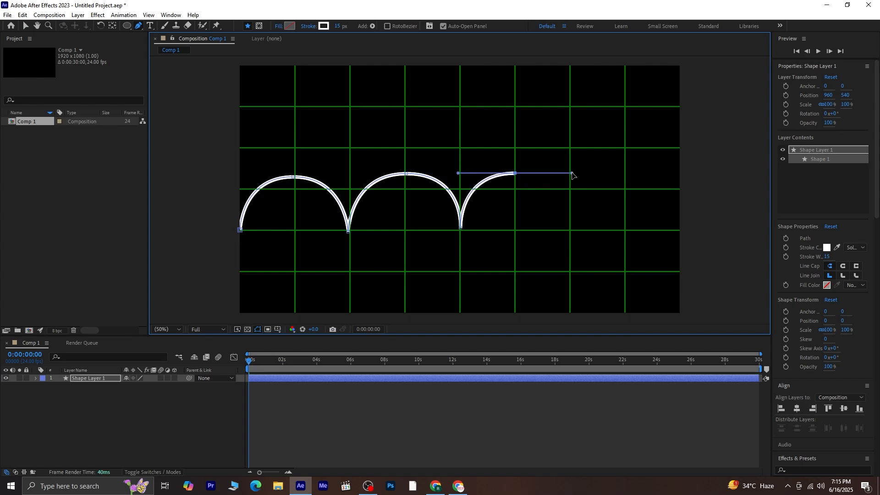
{"action": "left_click", "coordinate": [570, 228]}
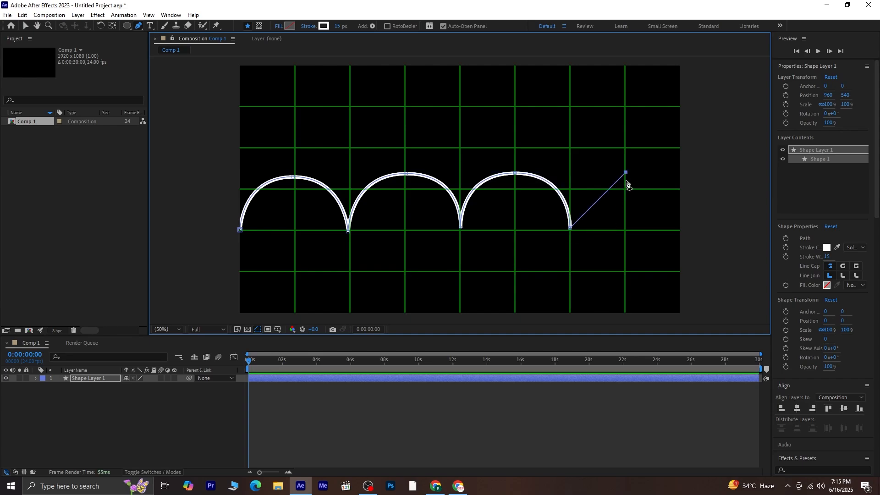
{"action": "left_click_drag", "start_coordinate": [626, 172], "coordinate": [675, 173]}
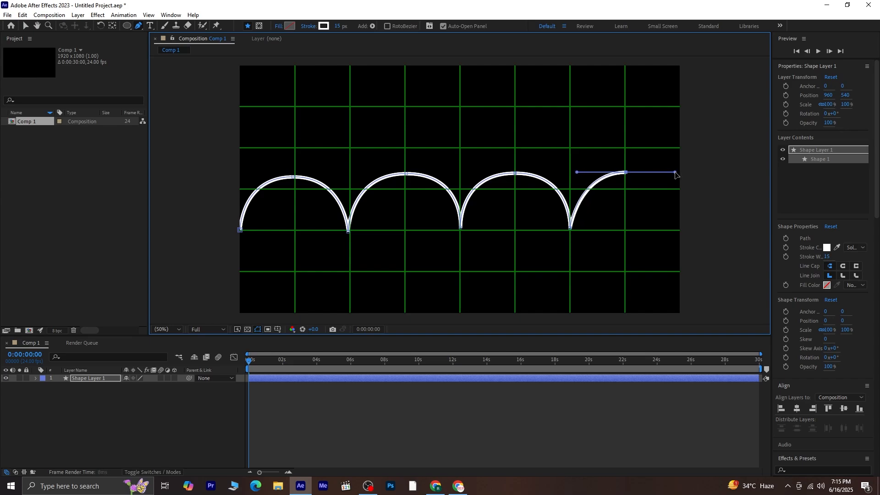
{"action": "left_click", "coordinate": [678, 225]}
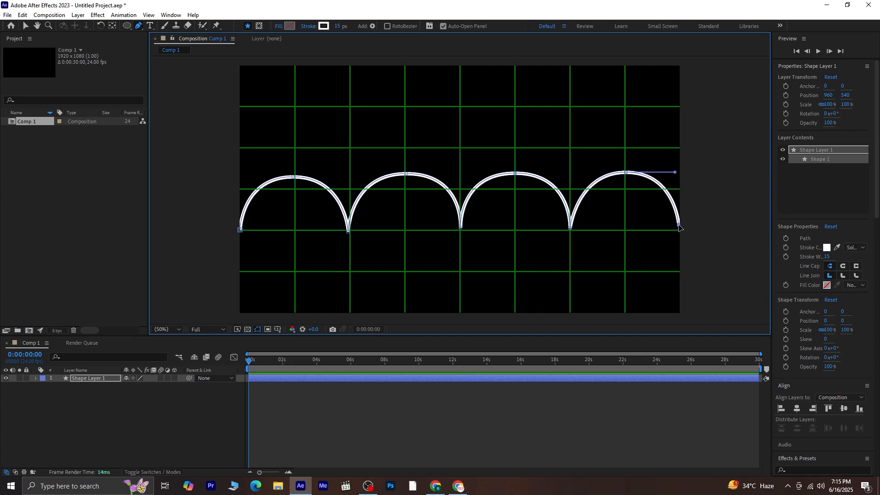
Step: Level the final point with the baseline and lower the three arch peaks slightly to match
{"action": "left_click_drag", "start_coordinate": [680, 229], "coordinate": [681, 232]}
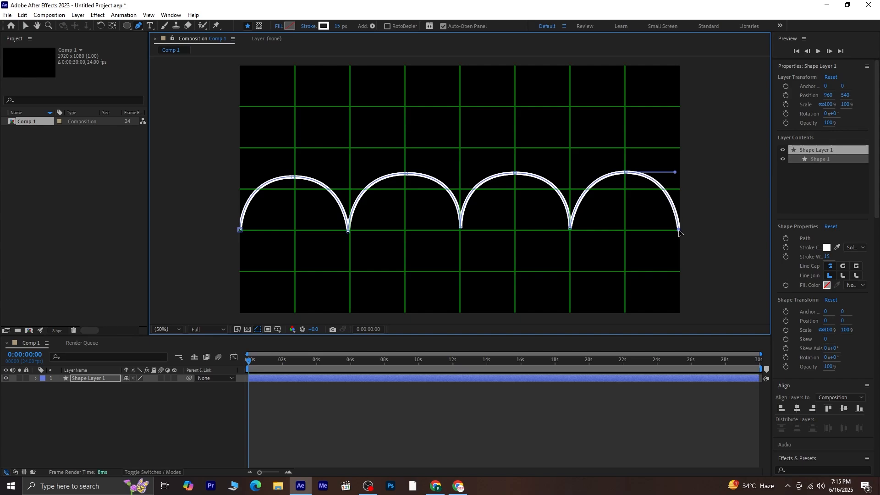
{"action": "left_click_drag", "start_coordinate": [626, 173], "coordinate": [626, 180]}
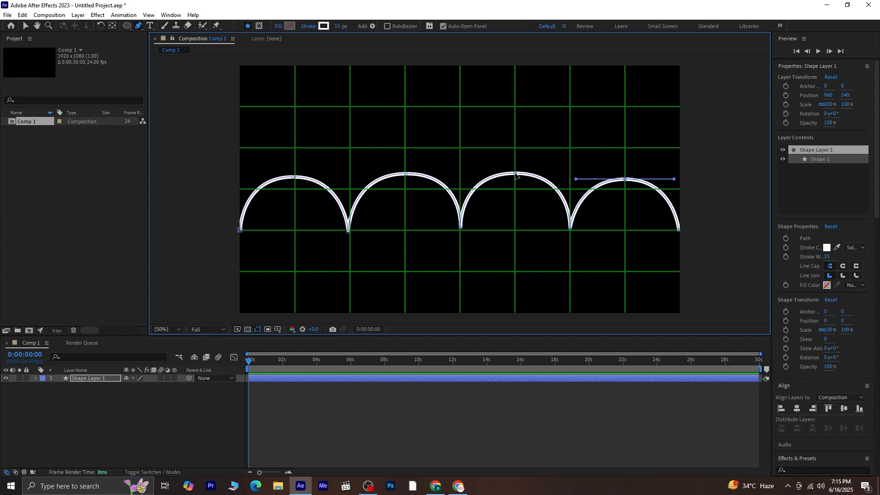
{"action": "left_click_drag", "start_coordinate": [516, 174], "coordinate": [517, 180]}
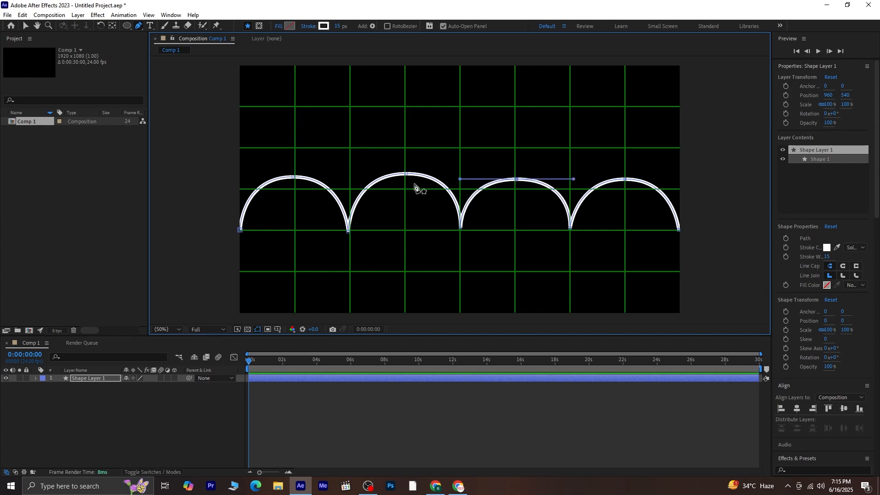
{"action": "left_click_drag", "start_coordinate": [406, 174], "coordinate": [407, 178]}
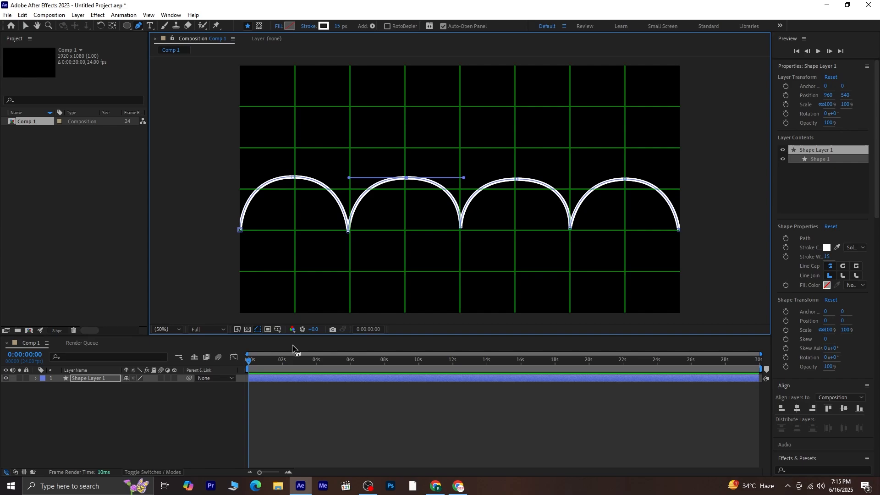
{"action": "left_click_drag", "start_coordinate": [249, 362], "coordinate": [198, 372]}
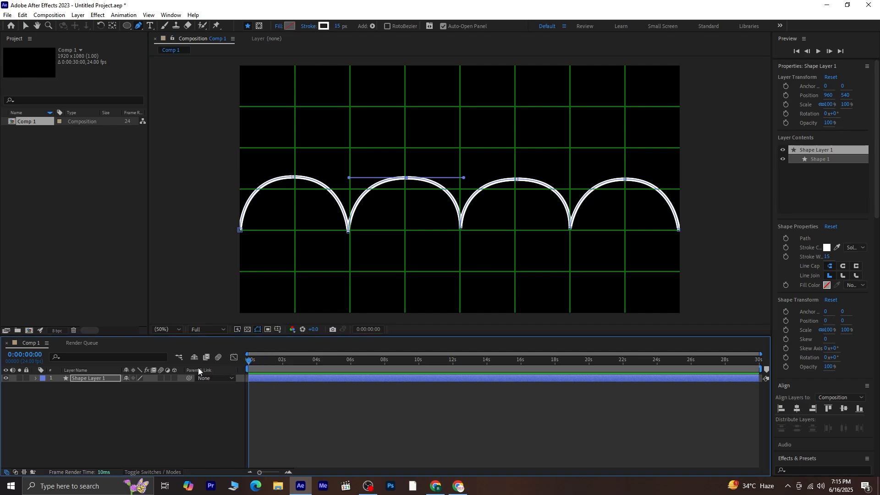
Step: With the Ellipse tool and no layer selected, draw a small circle at the path's left end
{"action": "left_click", "coordinate": [92, 379]}
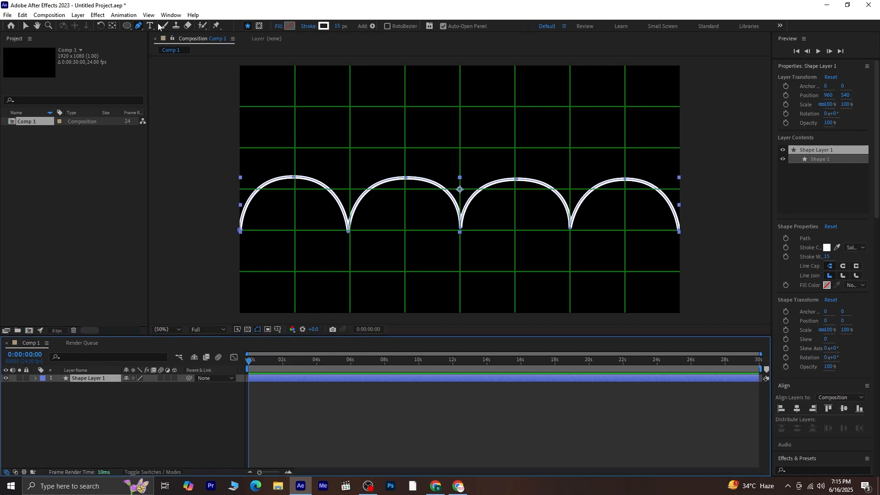
{"action": "left_click", "coordinate": [127, 25]}
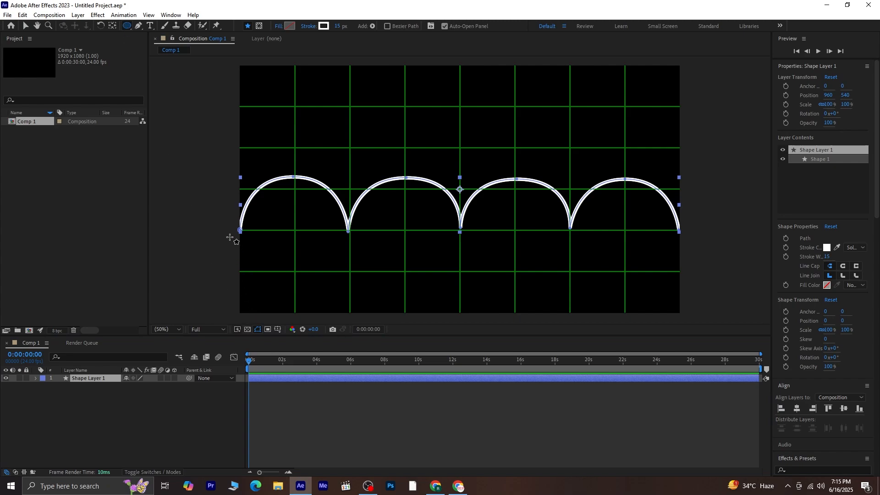
{"action": "left_click", "coordinate": [167, 422]}
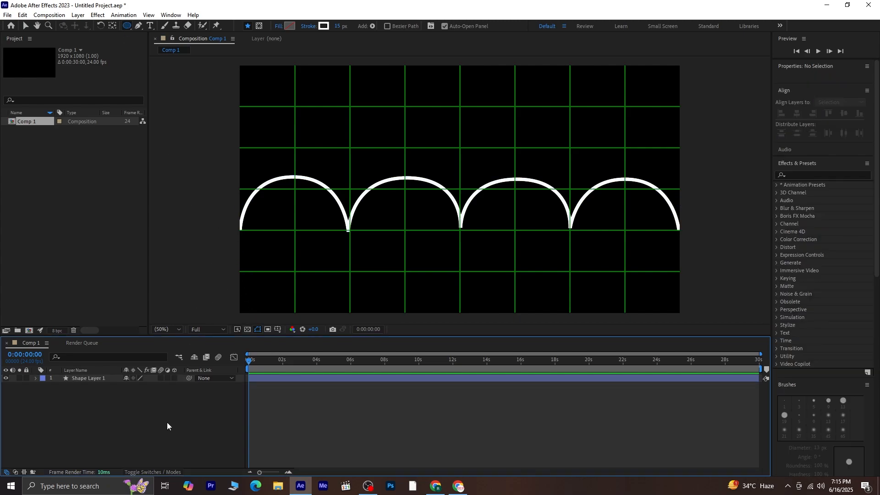
{"action": "left_click_drag", "start_coordinate": [228, 214], "coordinate": [255, 238]}
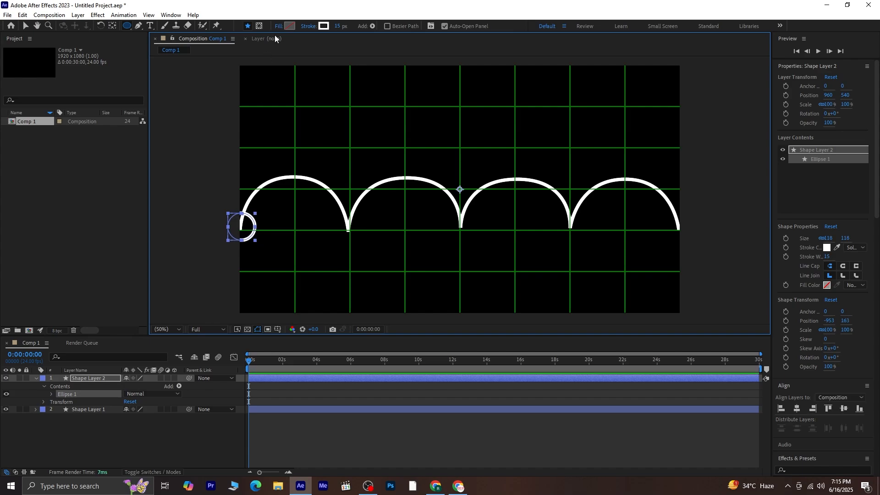
Step: Give the circle a pure white fill and no stroke, then select the circle layer
{"action": "left_click", "coordinate": [289, 26]}
{"action": "left_click_drag", "start_coordinate": [360, 345], "coordinate": [335, 270]}
{"action": "left_click", "coordinate": [545, 282]}
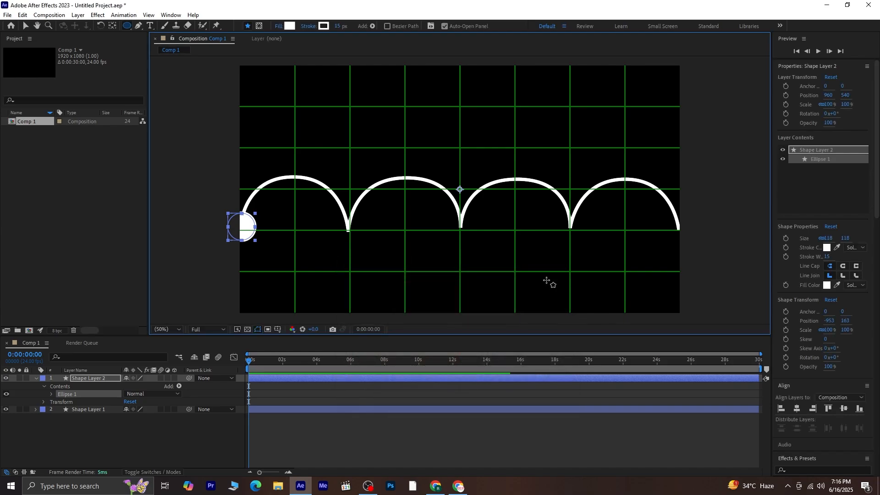
{"action": "left_click", "coordinate": [313, 26]}
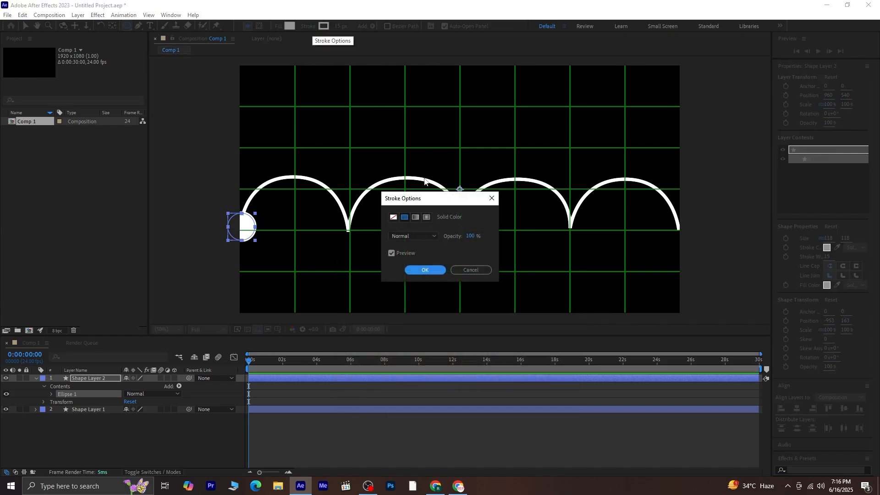
{"action": "left_click", "coordinate": [393, 217]}
{"action": "left_click", "coordinate": [422, 270]}
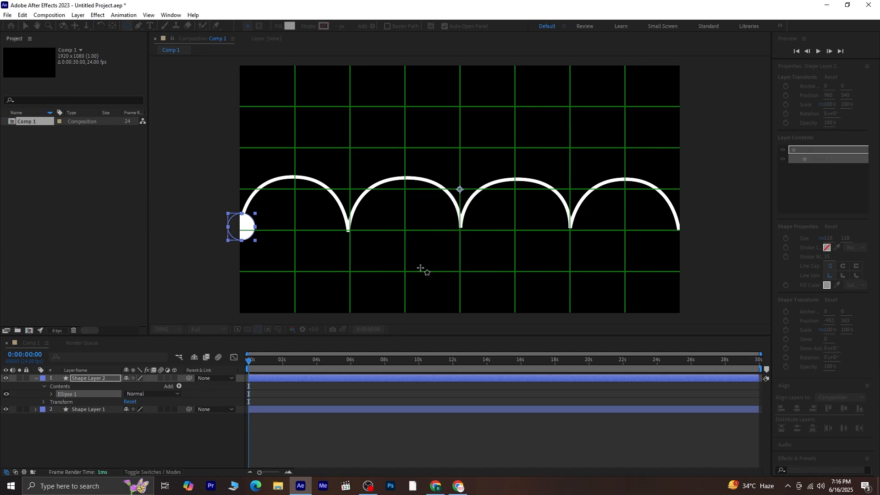
{"action": "left_click", "coordinate": [250, 361]}
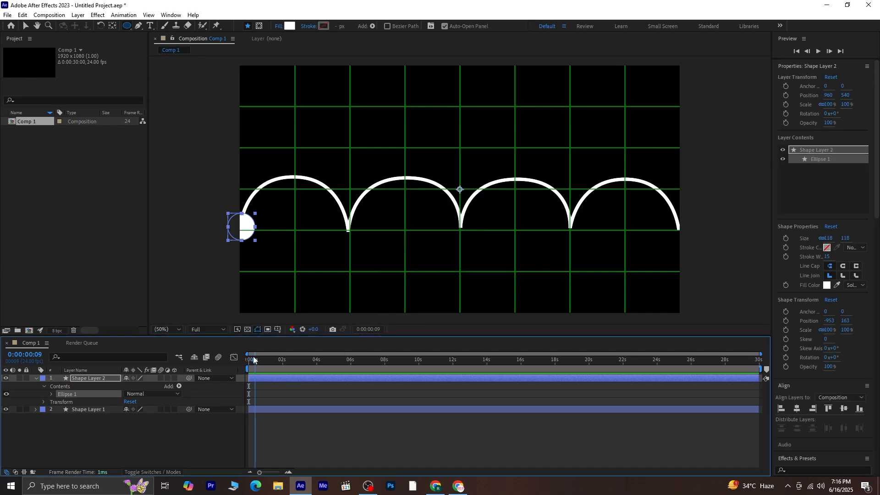
{"action": "left_click", "coordinate": [35, 378]}
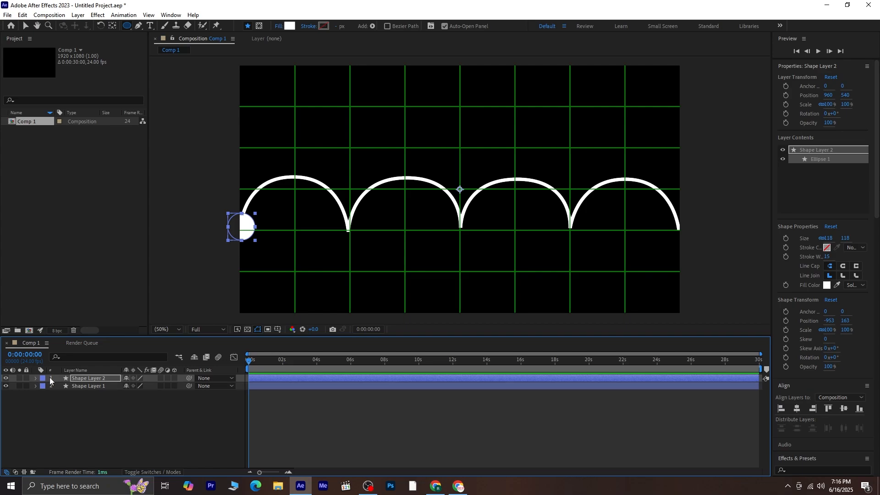
{"action": "left_click", "coordinate": [78, 379]}
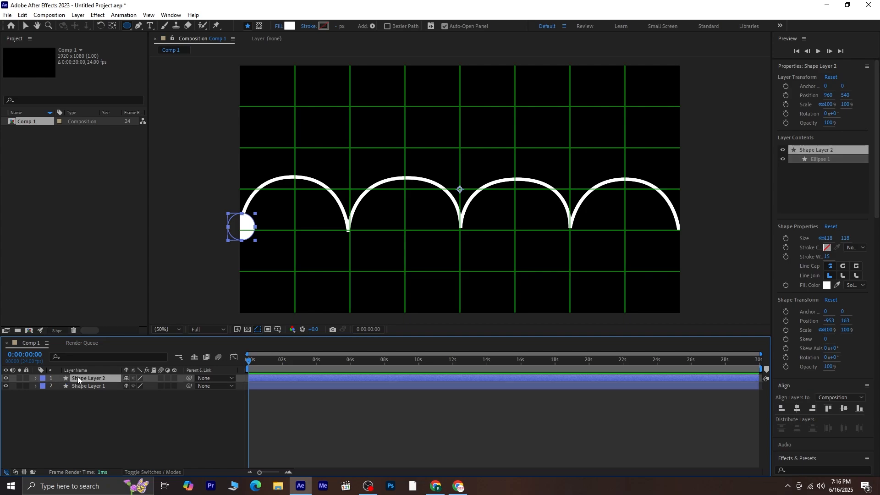
Step: Centre the circle's anchor point, then select the Path property in Shape Layer 1's Shape 1 > Path 1
{"action": "double_click", "coordinate": [112, 26]}
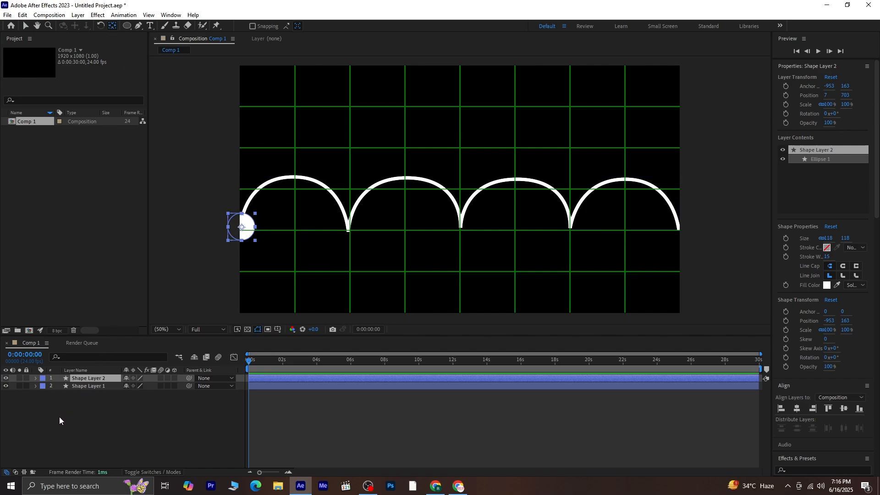
{"action": "left_click", "coordinate": [77, 403]}
{"action": "left_click", "coordinate": [90, 387]}
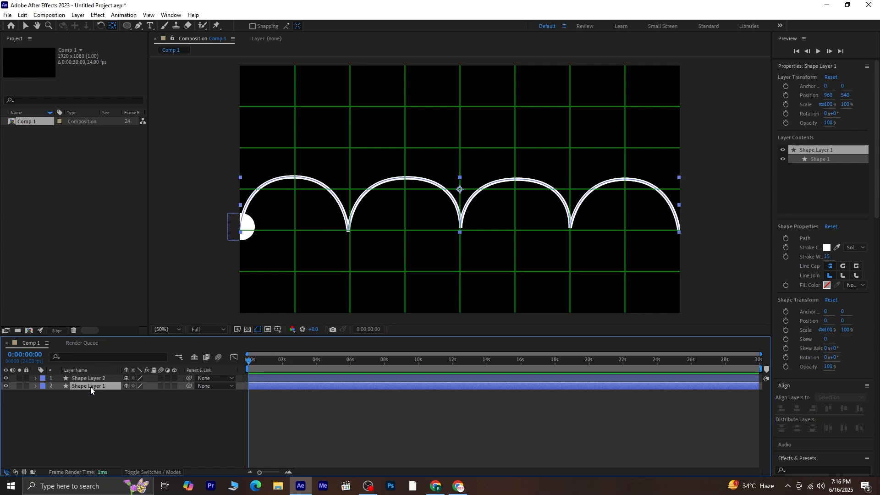
{"action": "left_click", "coordinate": [35, 386]}
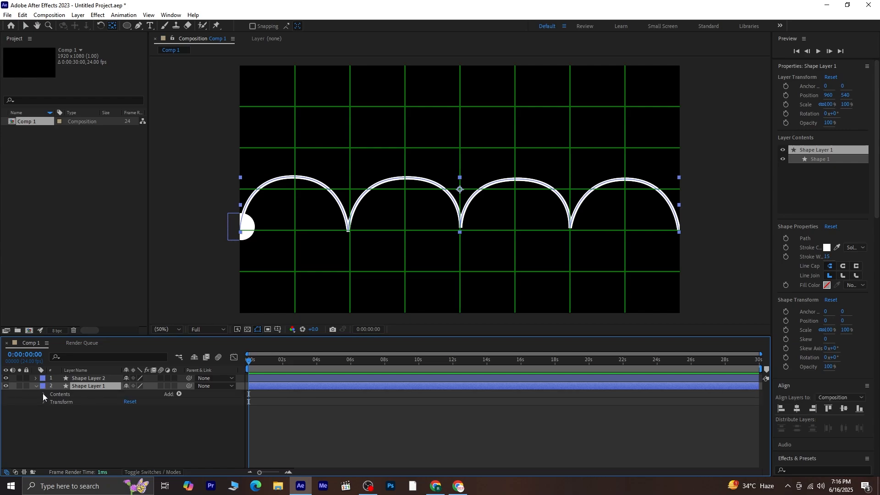
{"action": "left_click", "coordinate": [43, 394]}
{"action": "left_click", "coordinate": [51, 401]}
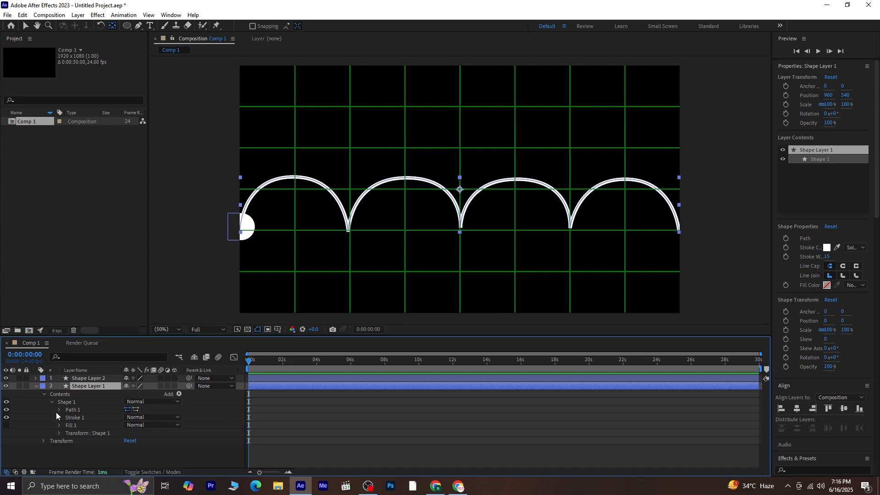
{"action": "left_click", "coordinate": [58, 411]}
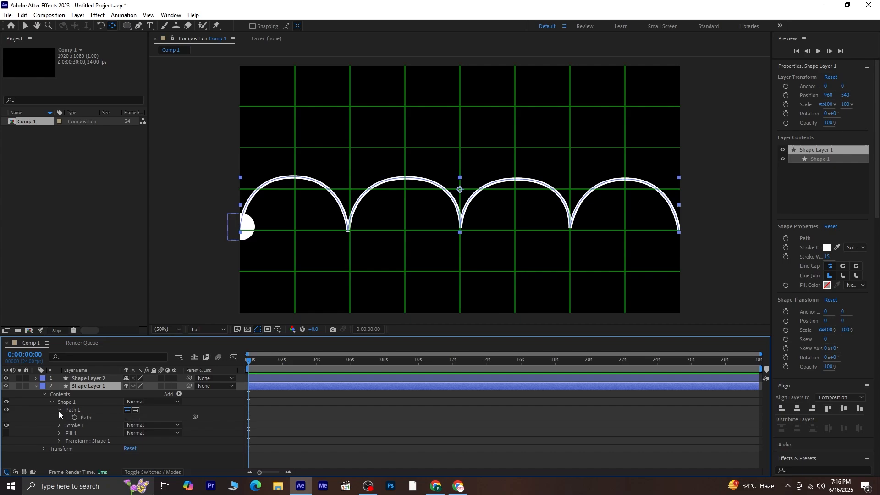
{"action": "left_click", "coordinate": [92, 417]}
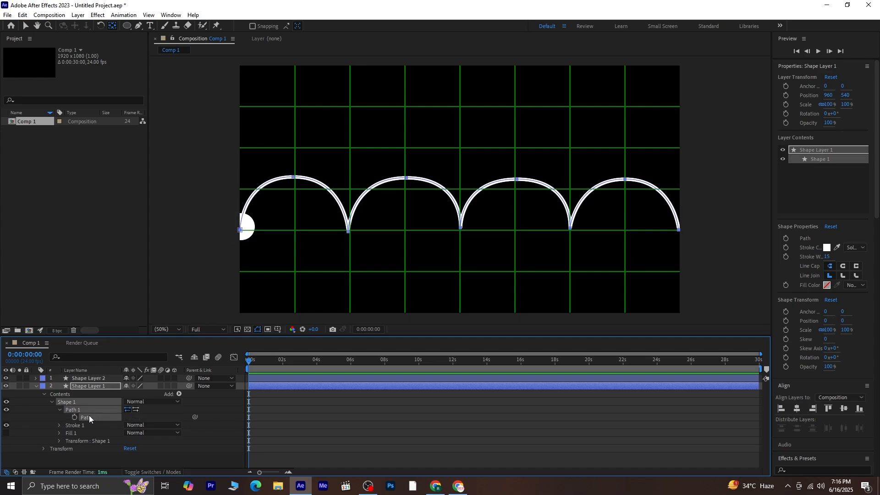
{"action": "left_click", "coordinate": [52, 402]}
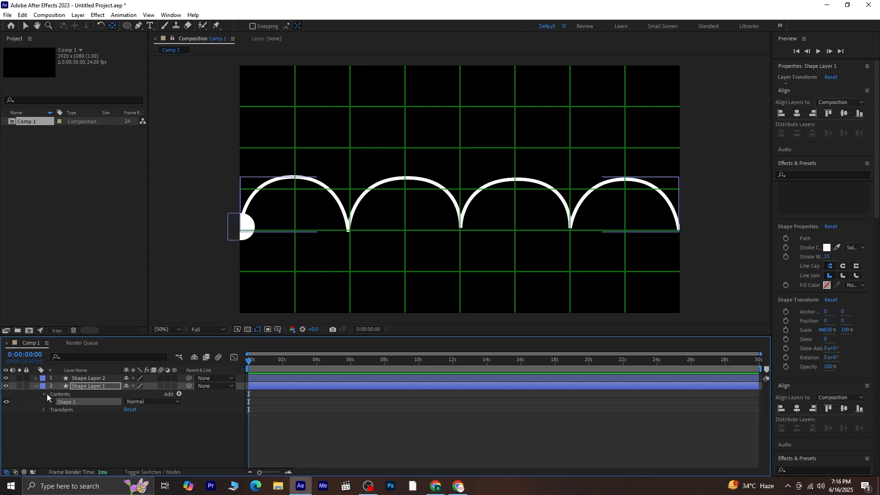
{"action": "left_click", "coordinate": [45, 394]}
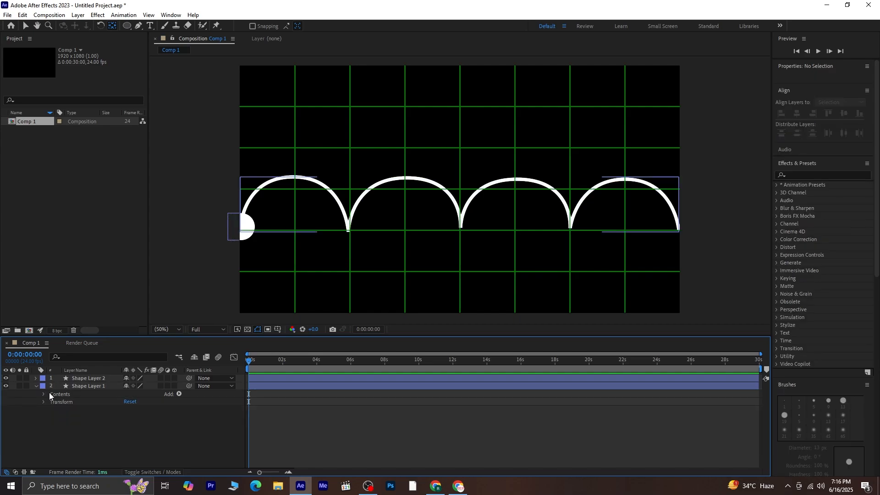
{"action": "left_click", "coordinate": [97, 379]}
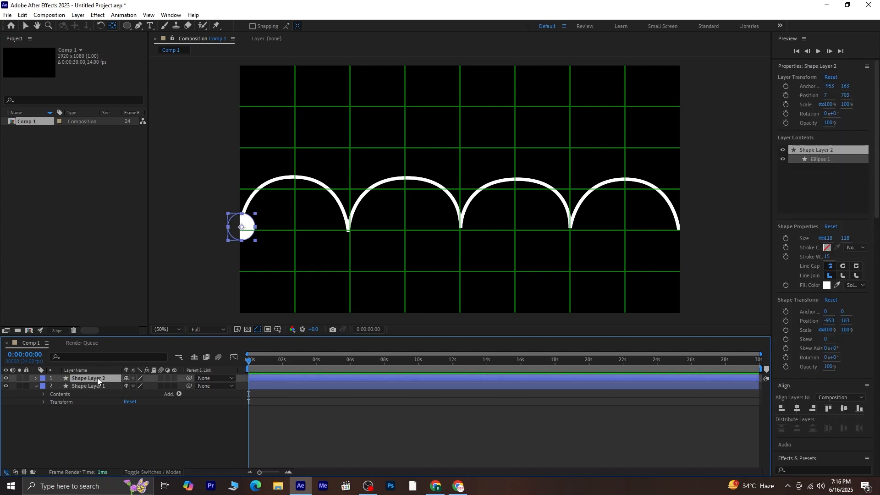
Step: Paste the arch path into Shape Layer 2's Position, stretch the keyframes to about 8 seconds, and preview
{"action": "key", "text": "p"}
{"action": "left_click", "coordinate": [84, 386]}
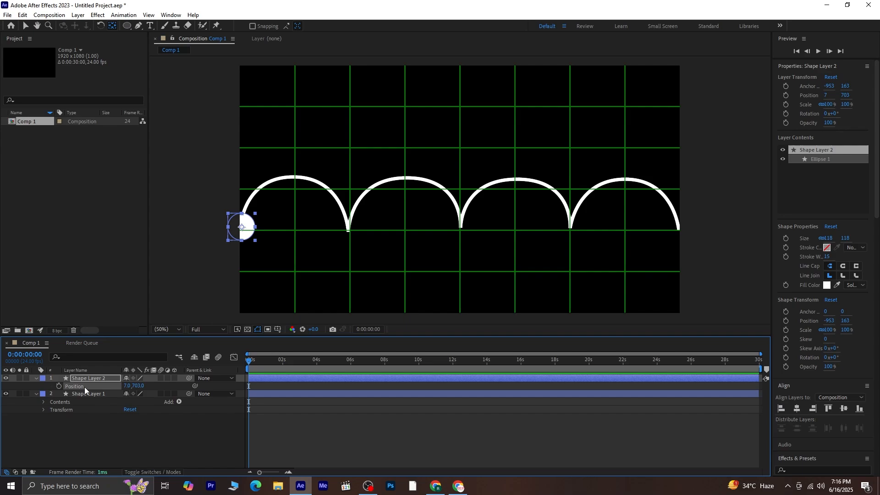
{"action": "key", "text": "ctrl+v"}
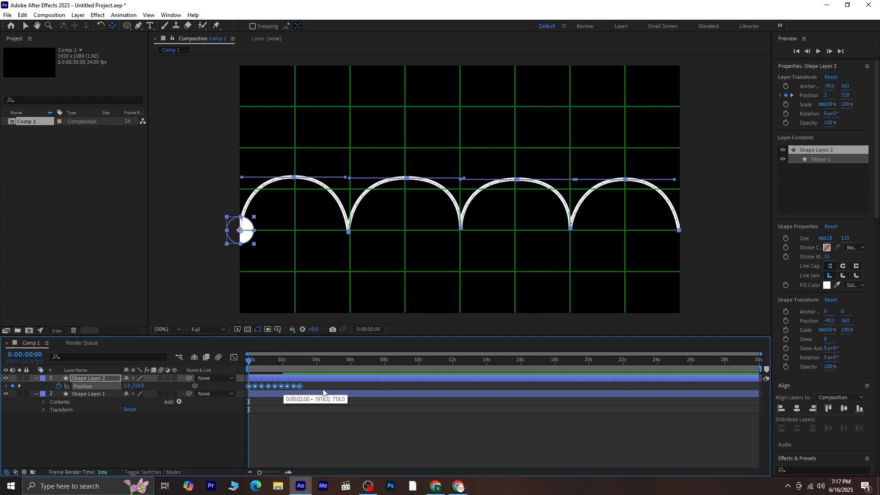
{"action": "left_click_drag", "start_coordinate": [283, 386], "coordinate": [385, 386]}
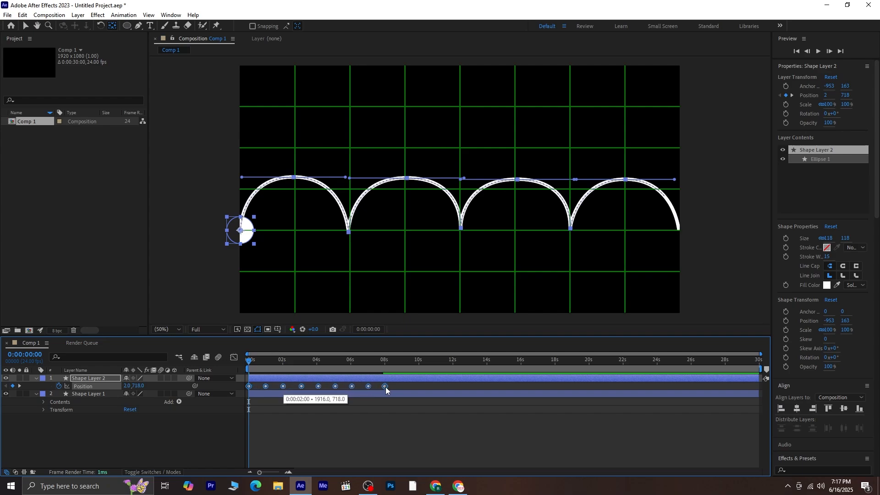
{"action": "left_click", "coordinate": [390, 412]}
{"action": "key", "text": "space"}
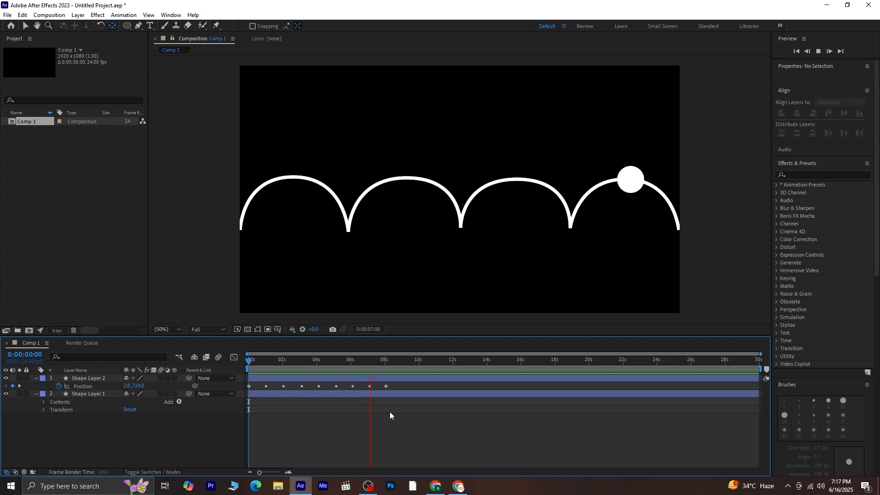
{"action": "key", "text": "space"}
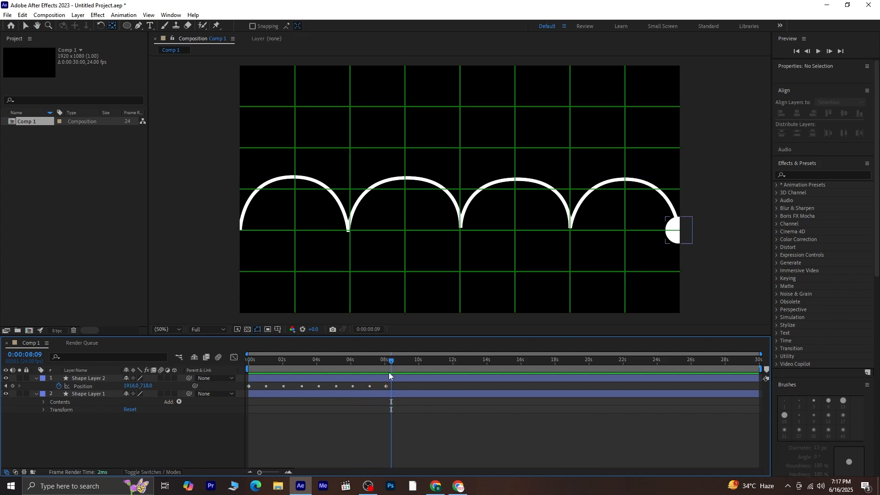
{"action": "left_click_drag", "start_coordinate": [392, 357], "coordinate": [236, 394]}
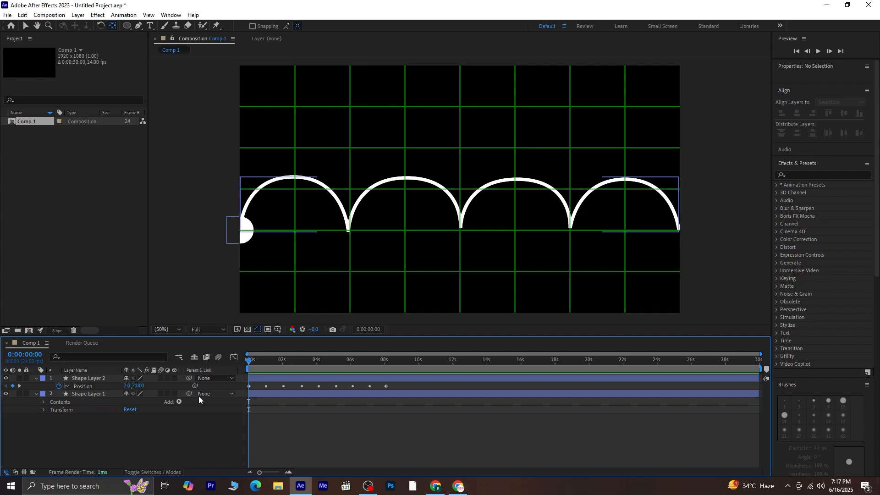
Step: Add Trim Paths to Shape Layer 1 and expand its settings
{"action": "left_click", "coordinate": [88, 392]}
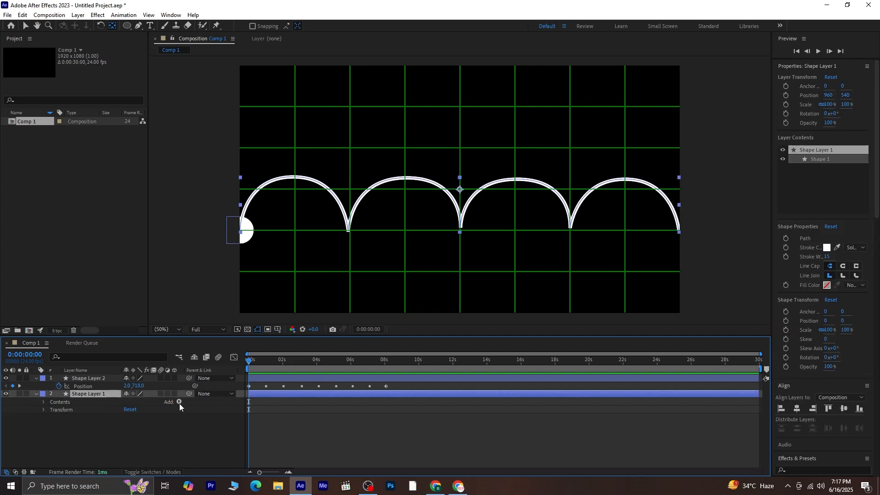
{"action": "left_click", "coordinate": [180, 403]}
{"action": "left_click", "coordinate": [235, 352]}
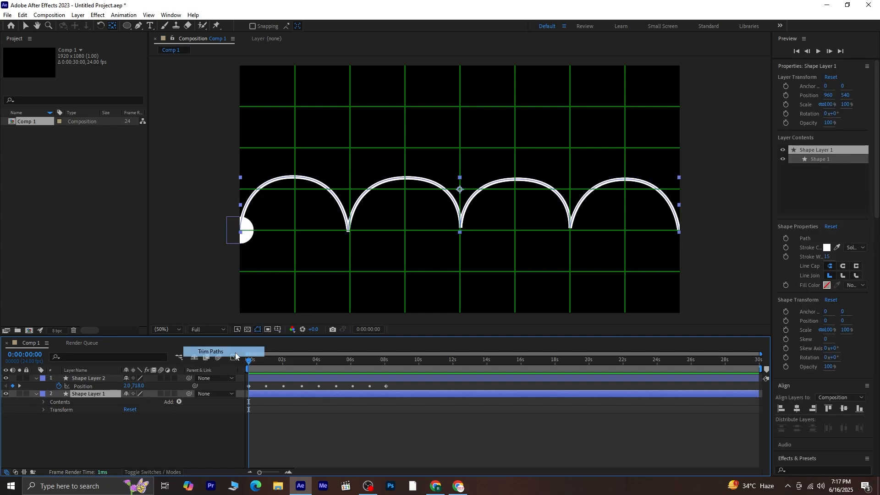
{"action": "left_click", "coordinate": [51, 418]}
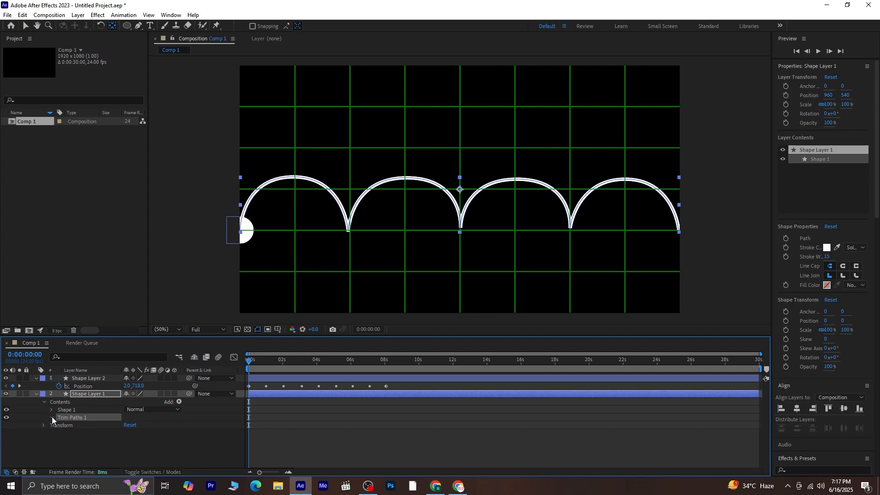
Step: Keyframe Trim Paths End at 0% at 0s and 100% at the ball's last Position keyframe
{"action": "left_click", "coordinate": [67, 433]}
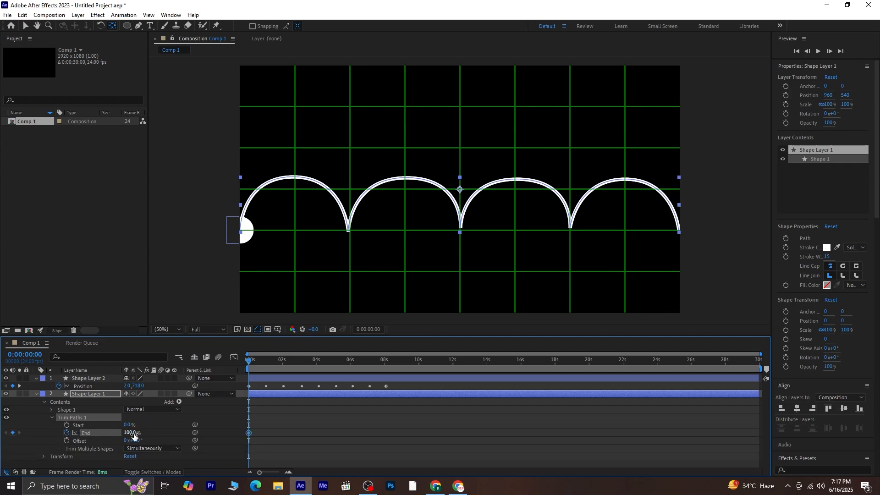
{"action": "left_click_drag", "start_coordinate": [130, 433], "coordinate": [4, 451]}
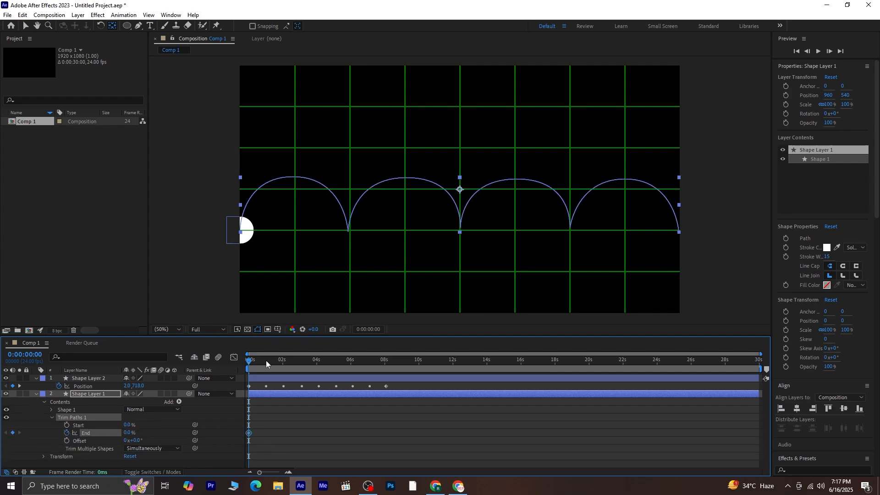
{"action": "left_click_drag", "start_coordinate": [251, 364], "coordinate": [385, 401]}
{"action": "left_click", "coordinate": [20, 386]}
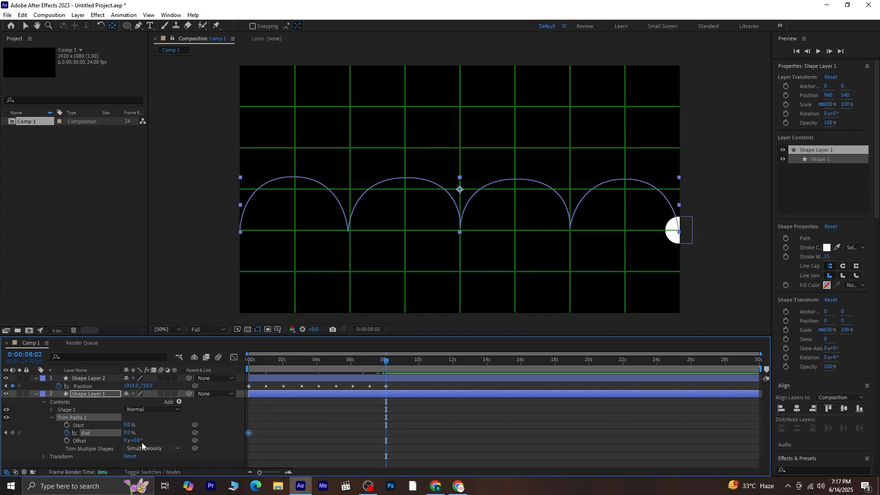
{"action": "left_click_drag", "start_coordinate": [129, 433], "coordinate": [296, 425]}
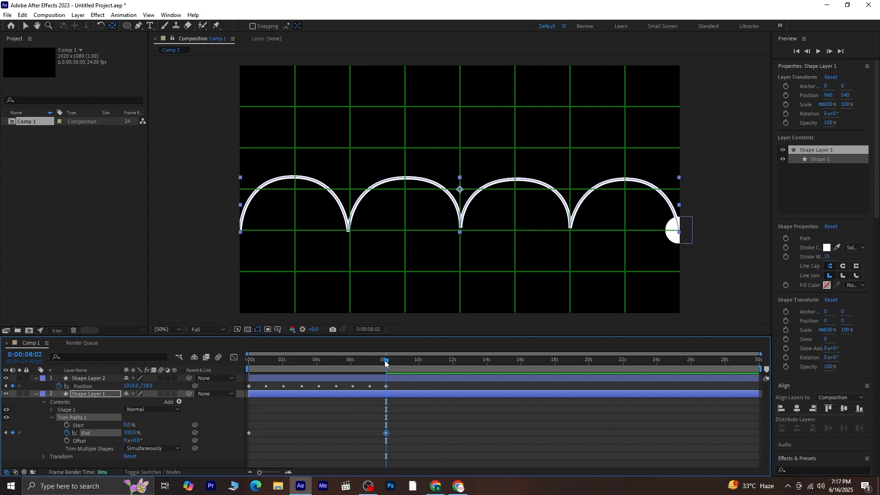
Step: Compress all Position and End keyframes so the animation ends near 6 seconds, then return to the start
{"action": "left_click_drag", "start_coordinate": [384, 361], "coordinate": [174, 403]}
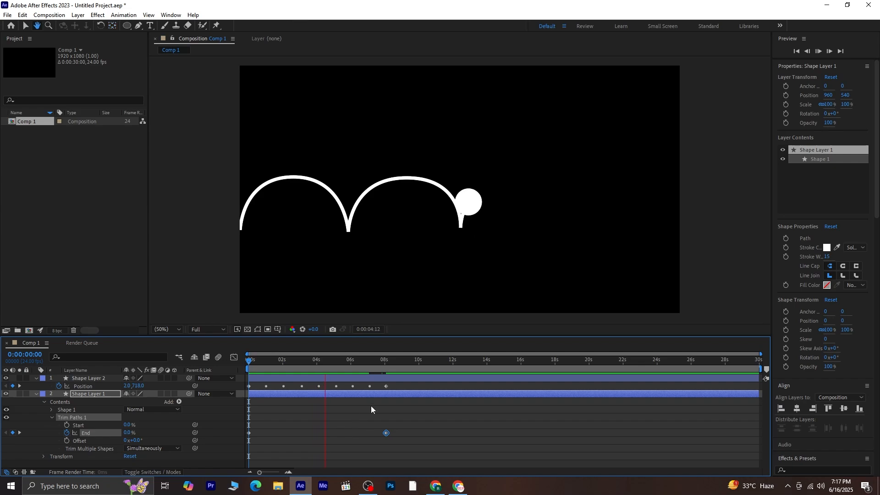
{"action": "key", "text": "space"}
{"action": "left_click_drag", "start_coordinate": [400, 386], "coordinate": [248, 436]}
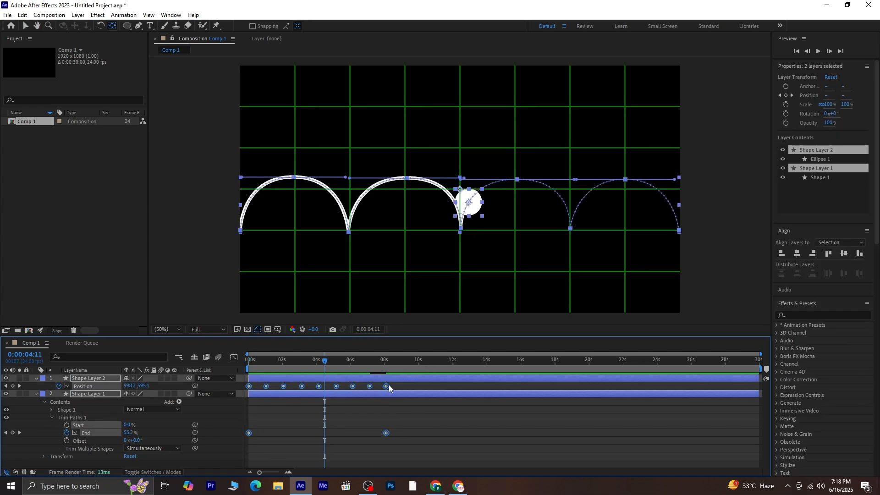
{"action": "left_click_drag", "start_coordinate": [388, 388], "coordinate": [349, 392]}
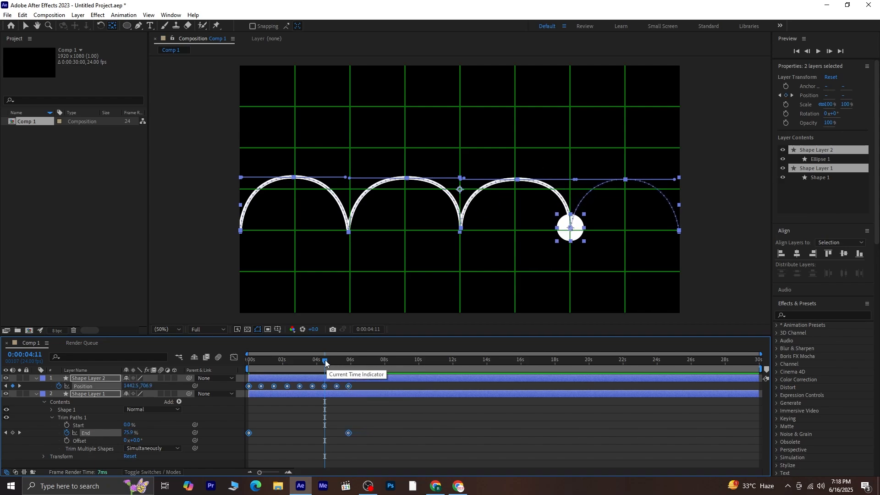
{"action": "left_click_drag", "start_coordinate": [325, 360], "coordinate": [259, 360]}
{"action": "key", "text": "Home"}
{"action": "left_click", "coordinate": [381, 420]}
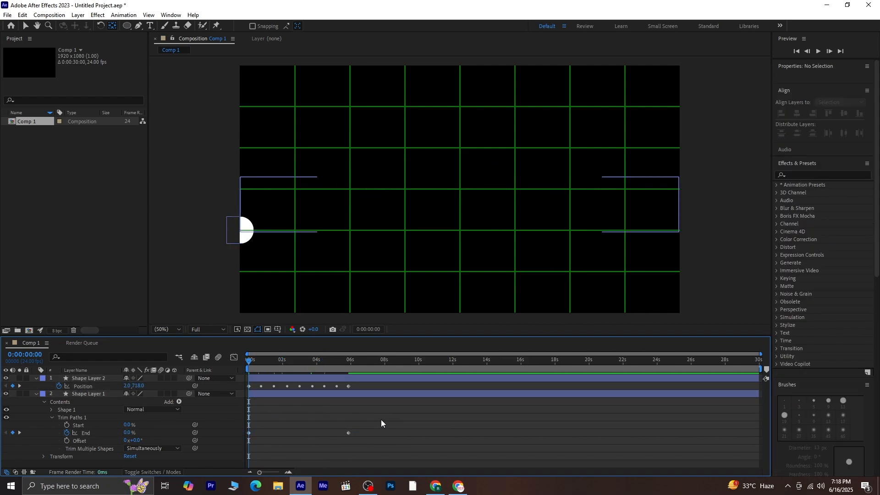
{"action": "left_click", "coordinate": [36, 393]}
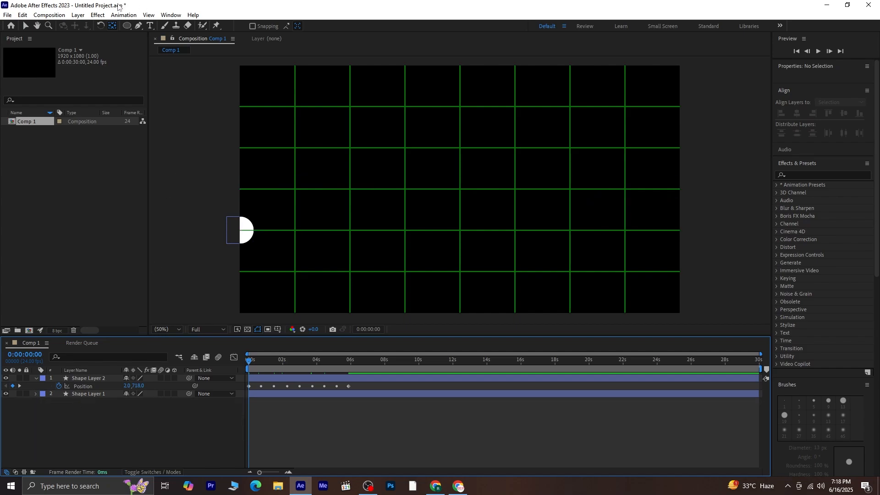
Step: Add a Null Object and parent Shape Layer 1 and Shape Layer 2 to it
{"action": "left_click", "coordinate": [78, 15]}
{"action": "mouse_move", "coordinate": [97, 31]}
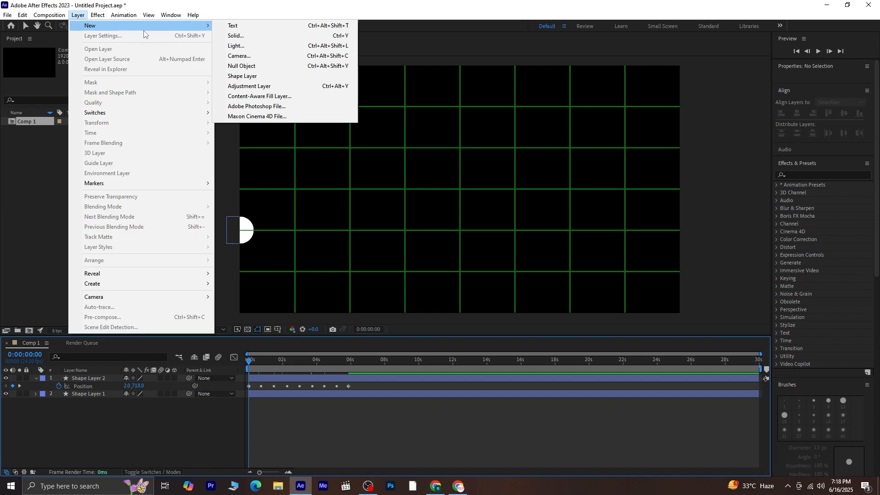
{"action": "left_click", "coordinate": [278, 57]}
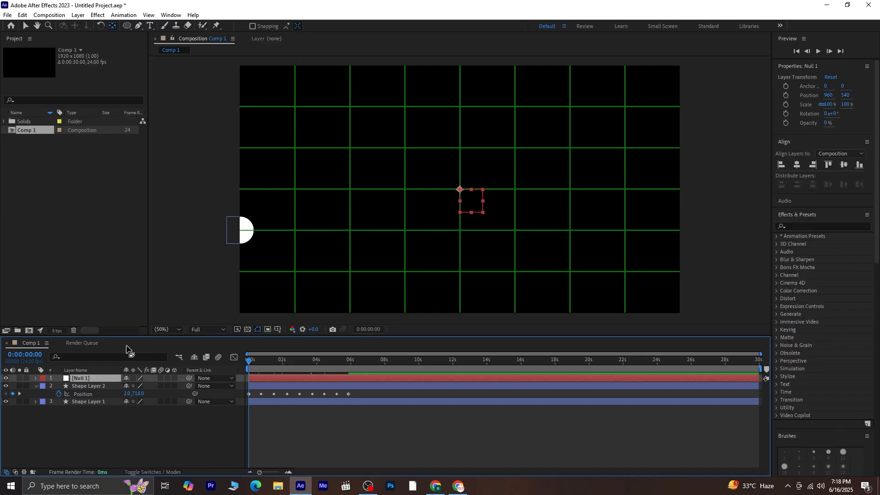
{"action": "left_click", "coordinate": [104, 387]}
{"action": "left_click", "coordinate": [109, 401], "text": "ctrl"}
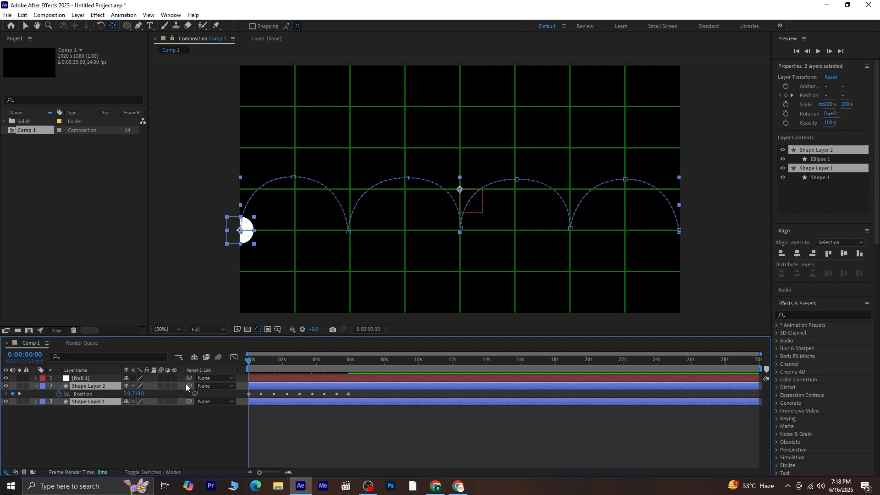
{"action": "left_click_drag", "start_coordinate": [188, 386], "coordinate": [84, 380]}
Step: Shift Null 1's X position slightly right and set a starting Position keyframe
{"action": "left_click", "coordinate": [94, 378]}
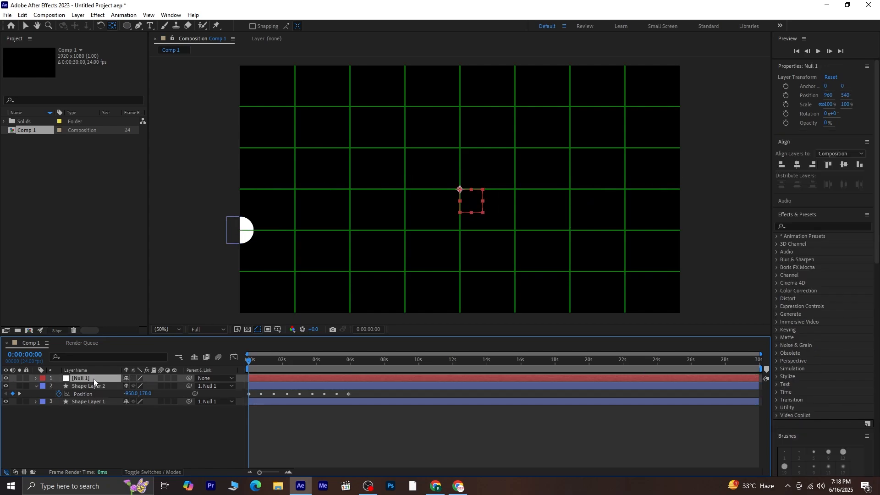
{"action": "key", "text": "p"}
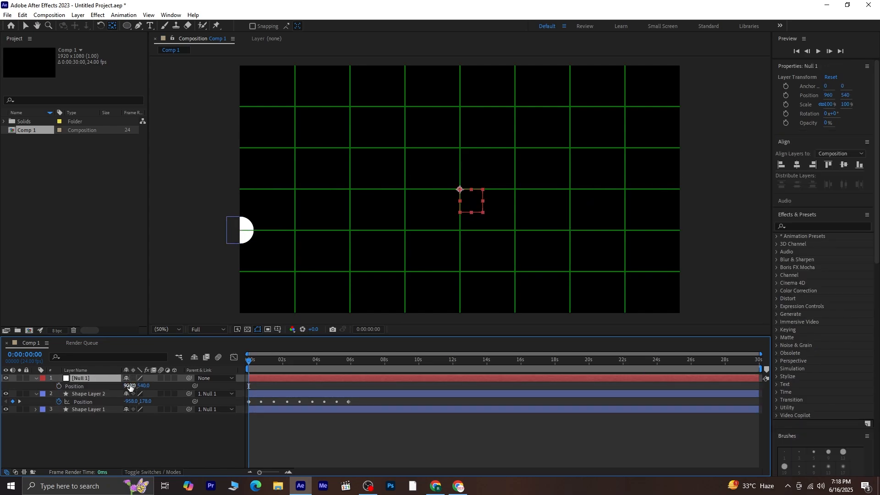
{"action": "left_click_drag", "start_coordinate": [130, 386], "coordinate": [149, 387]}
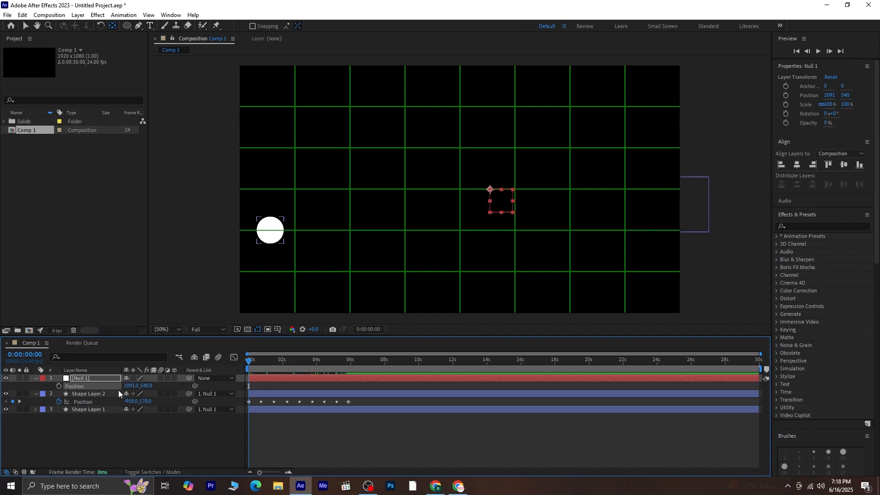
{"action": "left_click", "coordinate": [59, 385]}
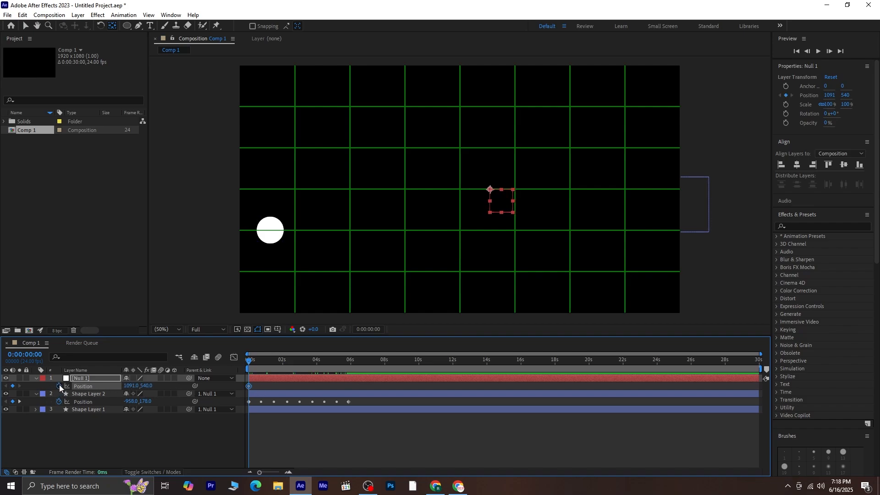
Step: At the ball's final keyframe, move Null 1's X left to pan the scene, then preview from the start
{"action": "left_click", "coordinate": [19, 402]}
{"action": "left_click", "coordinate": [19, 402]}
{"action": "left_click", "coordinate": [19, 402]}
{"action": "left_click", "coordinate": [18, 402]}
{"action": "left_click", "coordinate": [18, 402]}
{"action": "left_click", "coordinate": [19, 402]}
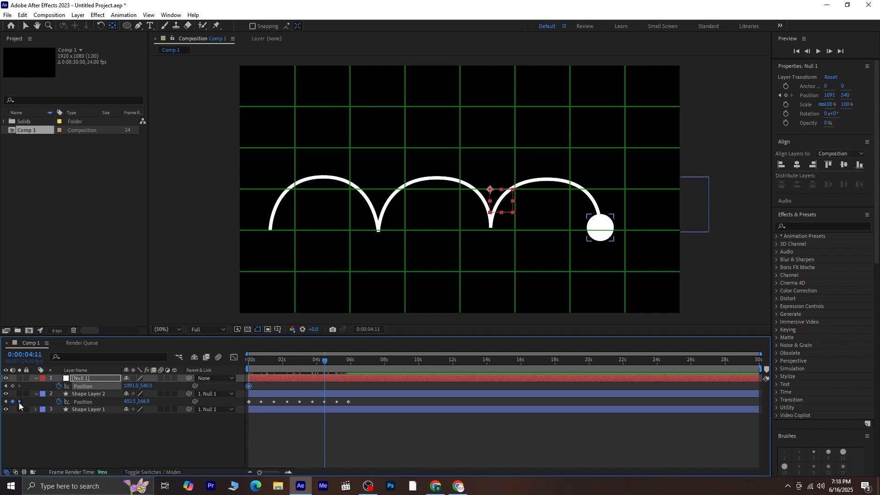
{"action": "left_click", "coordinate": [19, 402]}
{"action": "left_click", "coordinate": [18, 402]}
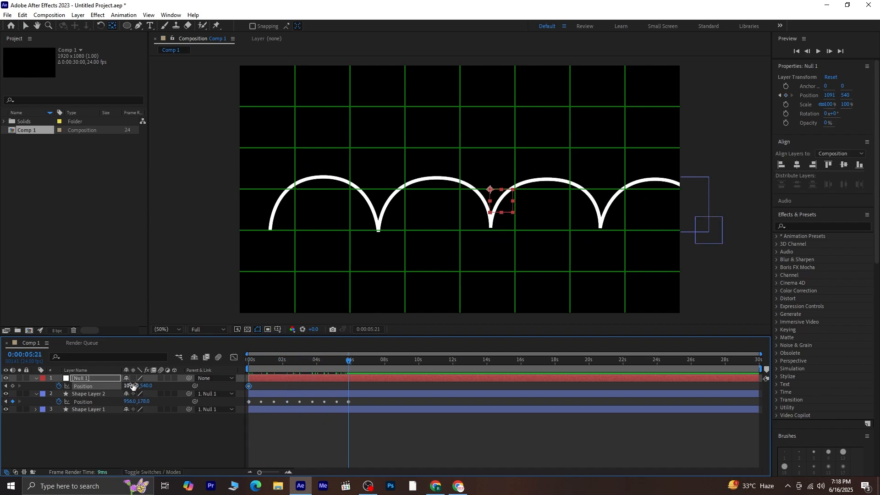
{"action": "left_click_drag", "start_coordinate": [132, 385], "coordinate": [108, 383]}
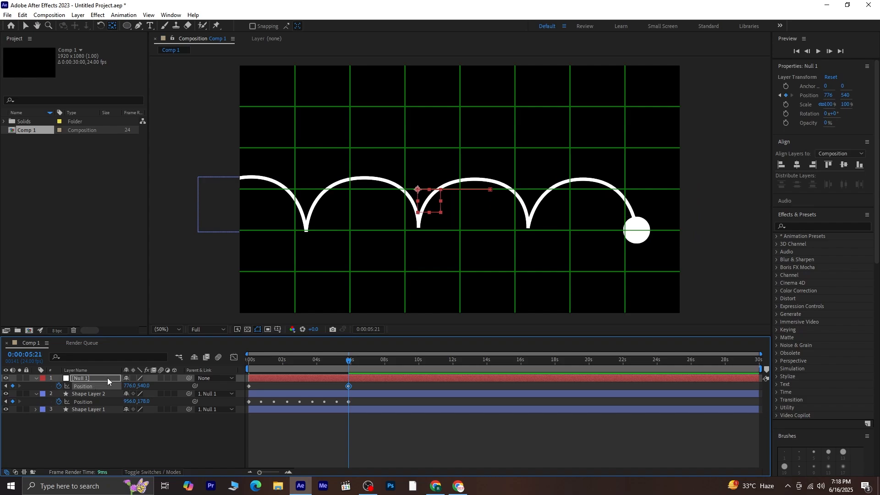
{"action": "mouse_move", "coordinate": [80, 390]}
{"action": "left_mouse_down"}
{"action": "mouse_move", "coordinate": [72, 391]}
{"action": "mouse_move", "coordinate": [89, 391]}
{"action": "left_mouse_up"}
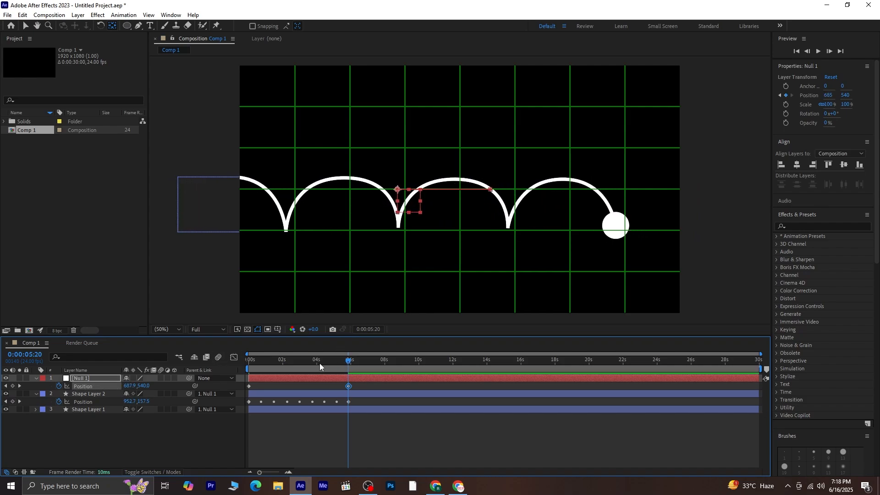
{"action": "key", "text": "Home"}
{"action": "key", "text": "space"}
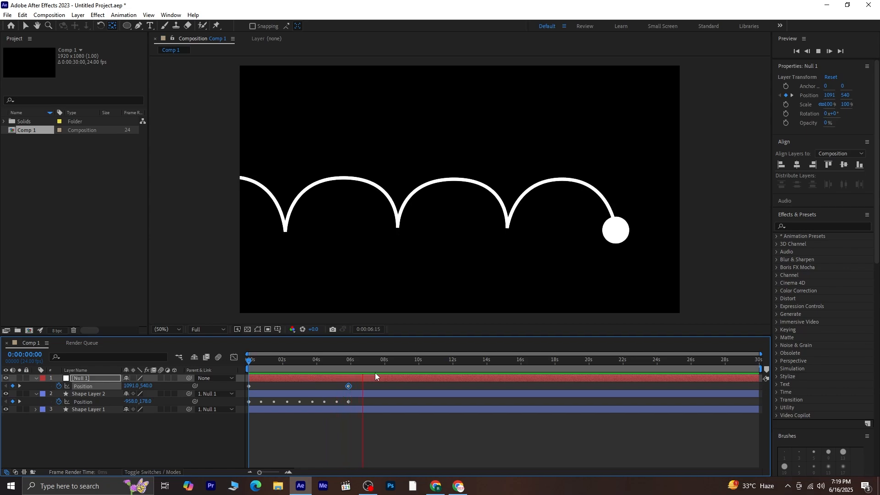
Step: Reveal all three layers' keyframes and compress them so the animation ends near 4 seconds, then preview
{"action": "left_click_drag", "start_coordinate": [365, 370], "coordinate": [349, 369]}
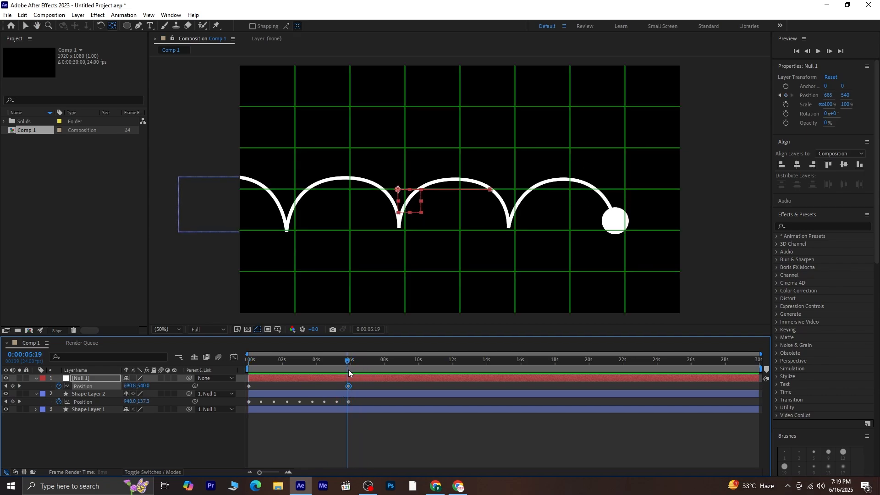
{"action": "left_click", "coordinate": [86, 409], "text": "shift"}
{"action": "key", "text": "u"}
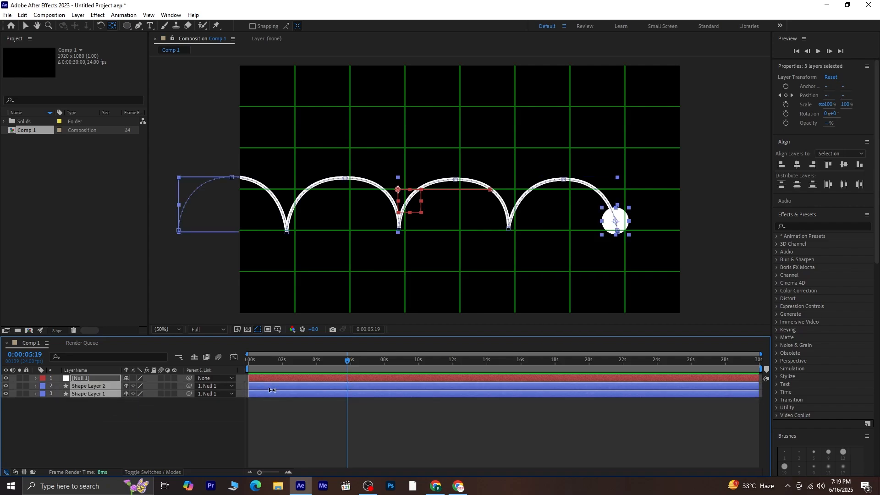
{"action": "key", "text": "u"}
{"action": "left_click_drag", "start_coordinate": [373, 387], "coordinate": [243, 426]}
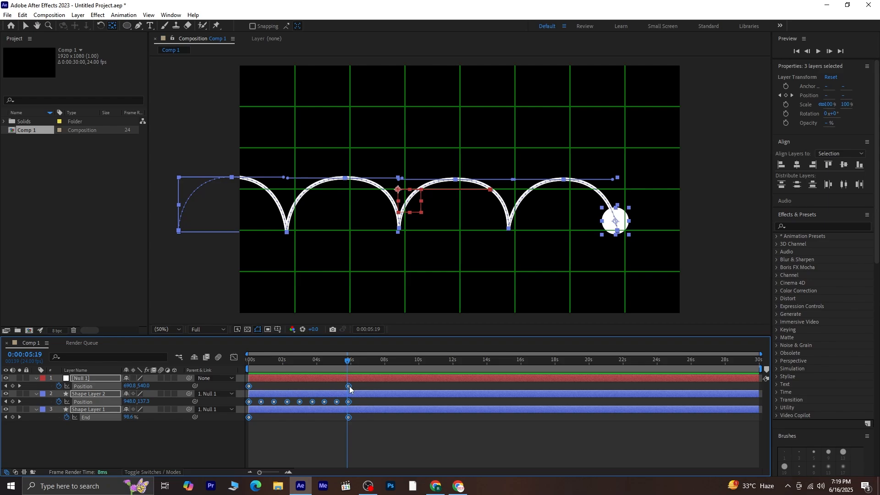
{"action": "left_click_drag", "start_coordinate": [350, 390], "coordinate": [317, 395]}
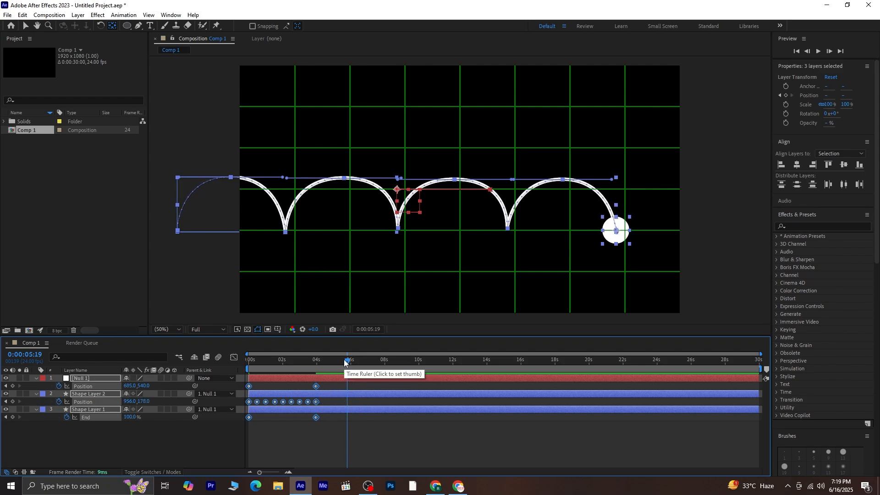
{"action": "left_click_drag", "start_coordinate": [345, 360], "coordinate": [199, 385]}
{"action": "left_click", "coordinate": [344, 429]}
{"action": "key", "text": "space"}
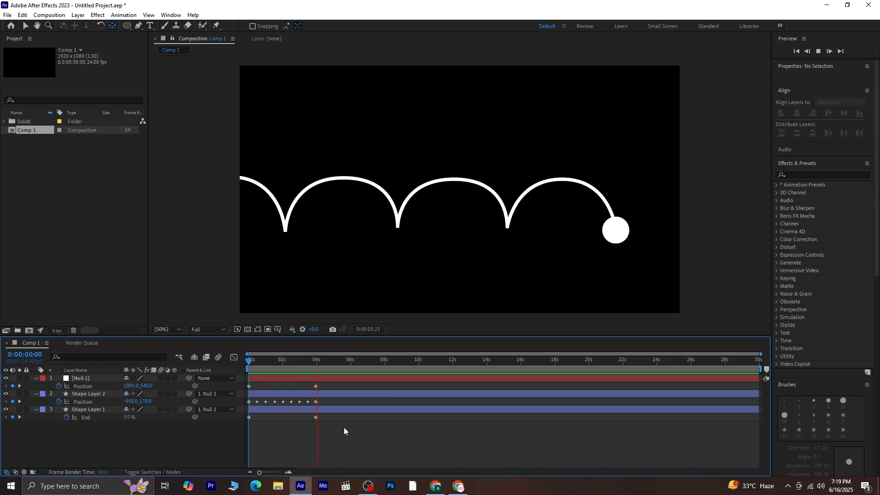
{"action": "key", "text": "space"}
{"action": "key", "text": "ctrl+apostrophe"}
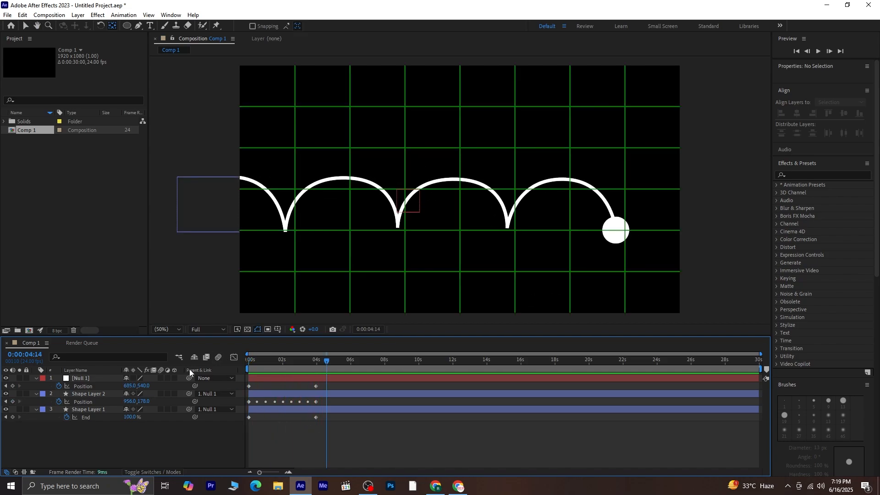
Step: Turn on motion blur for Null 1, Shape Layer 2 and Shape Layer 1, and preview the result
{"action": "left_click", "coordinate": [161, 378]}
{"action": "left_click", "coordinate": [161, 394]}
{"action": "left_click", "coordinate": [160, 409]}
{"action": "left_click_drag", "start_coordinate": [327, 365], "coordinate": [246, 372]}
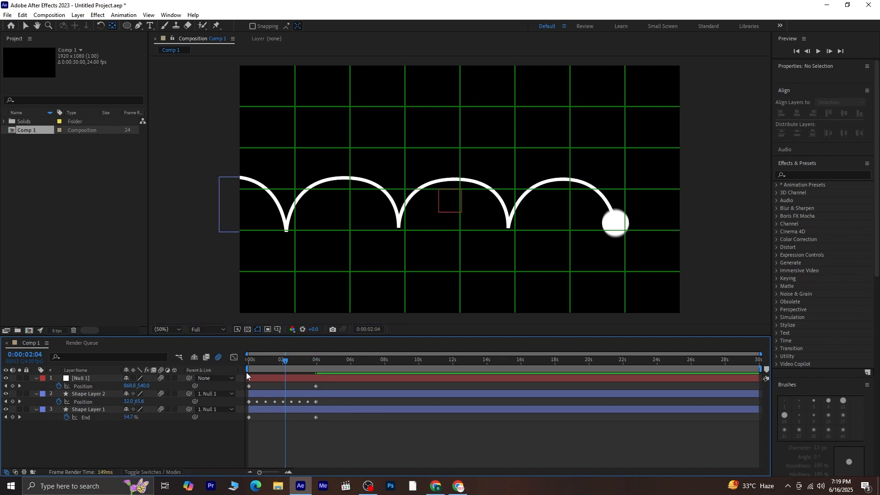
{"action": "key", "text": "space"}
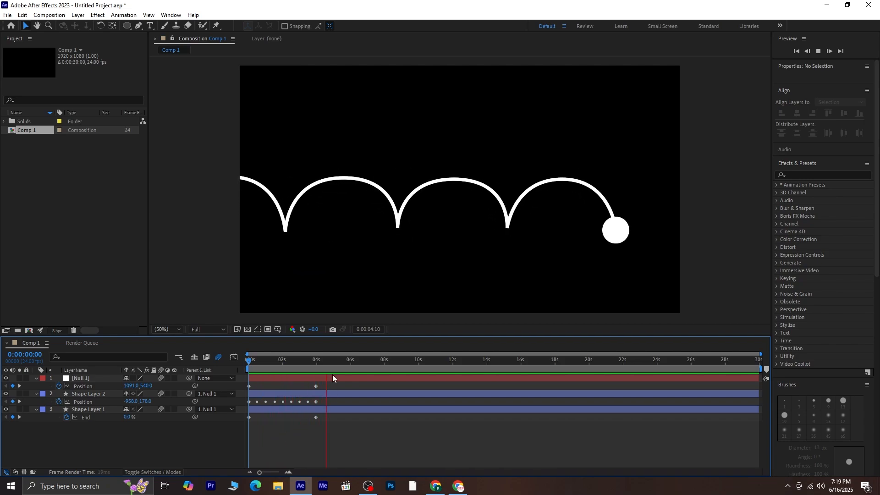
{"action": "left_click_drag", "start_coordinate": [326, 362], "coordinate": [238, 387]}
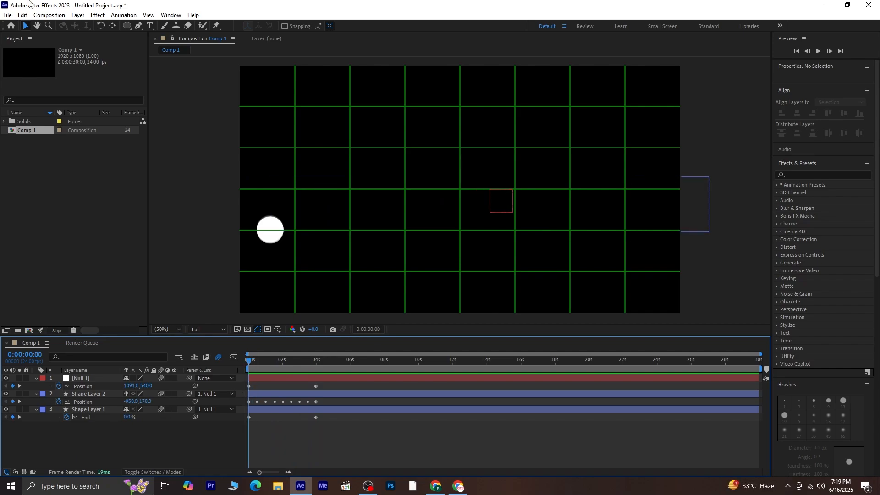
Step: Create a new Adjustment Layer from the Layer > New menu
{"action": "left_click", "coordinate": [79, 15]}
{"action": "mouse_move", "coordinate": [111, 25]}
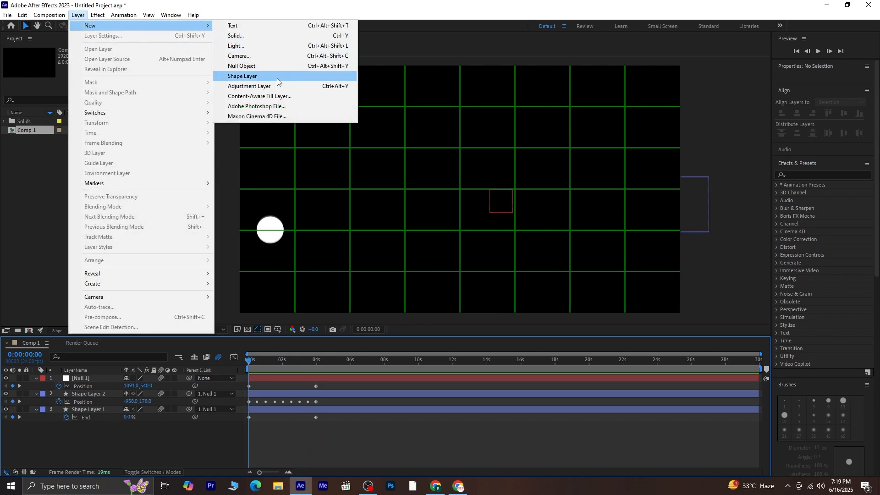
{"action": "left_click", "coordinate": [250, 87]}
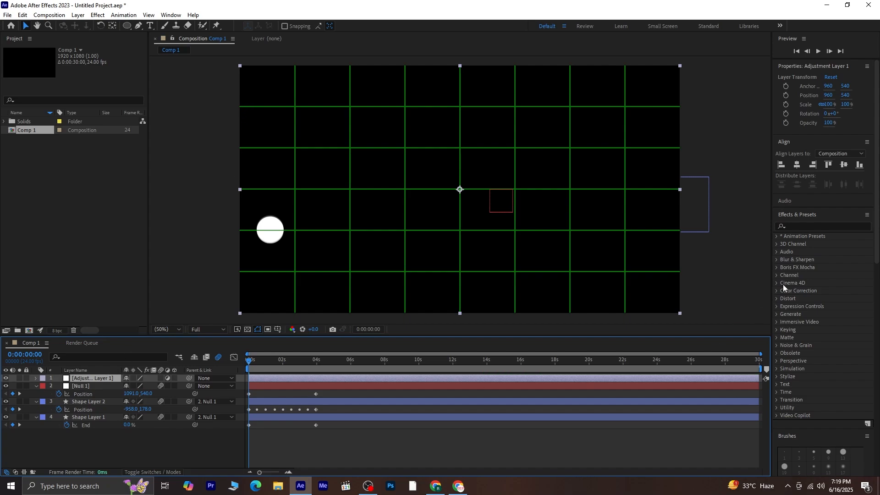
Step: Apply the Noise effect to the adjustment layer and raise Amount of Noise to 48%
{"action": "left_click", "coordinate": [830, 226]}
{"action": "type", "text": "noise"}
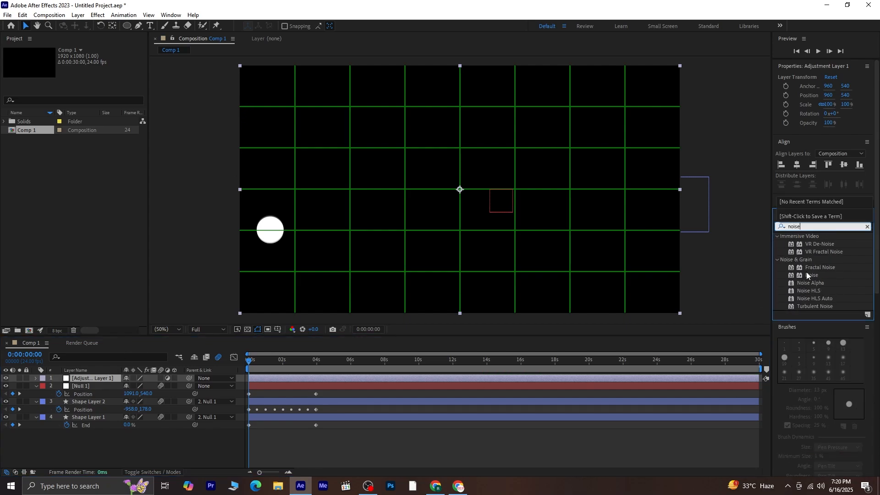
{"action": "double_click", "coordinate": [809, 275]}
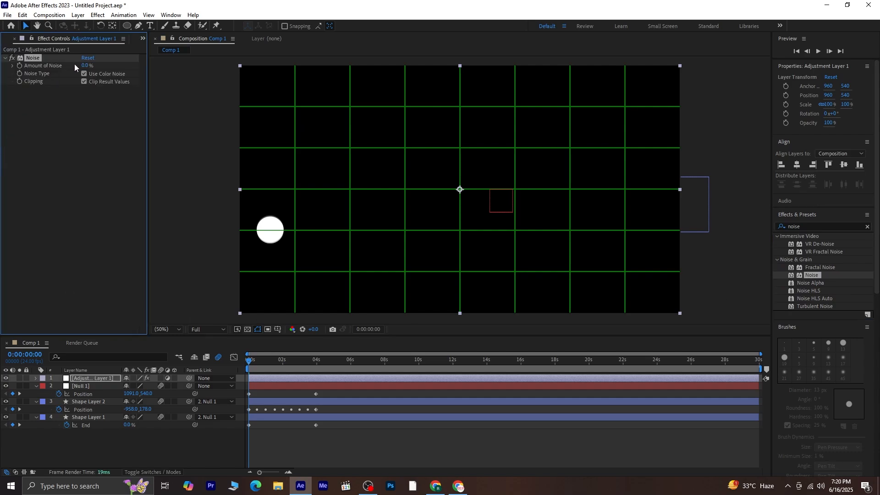
{"action": "left_click_drag", "start_coordinate": [84, 64], "coordinate": [123, 86]}
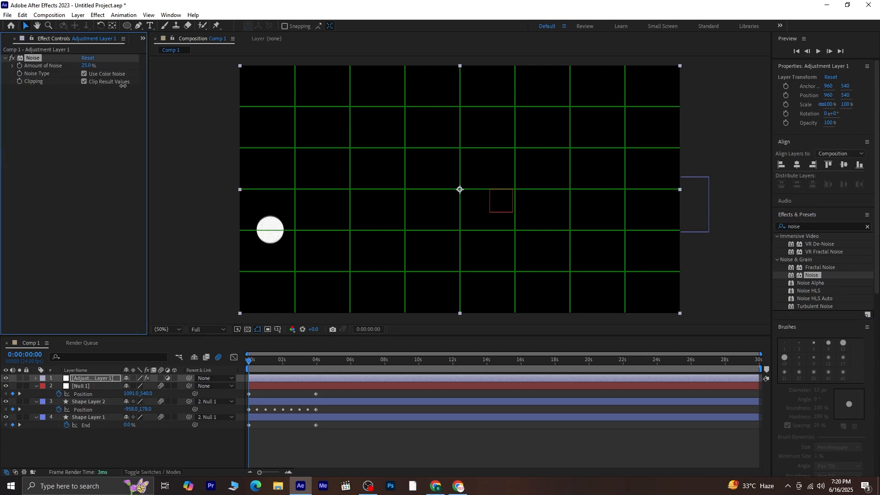
{"action": "left_click", "coordinate": [868, 227]}
{"action": "left_click", "coordinate": [851, 229]}
Step: Add Glow with radius 72, raise Noise to 71%, and move Noise below Glow
{"action": "type", "text": "glow"}
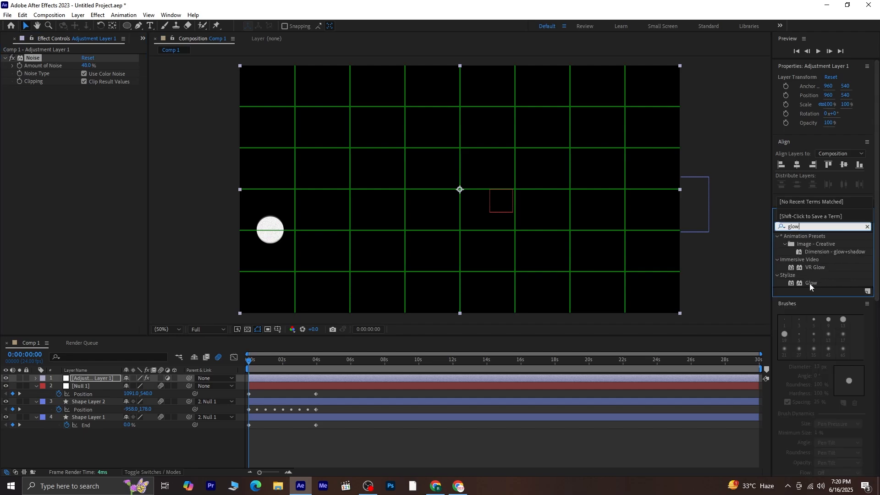
{"action": "double_click", "coordinate": [810, 283]}
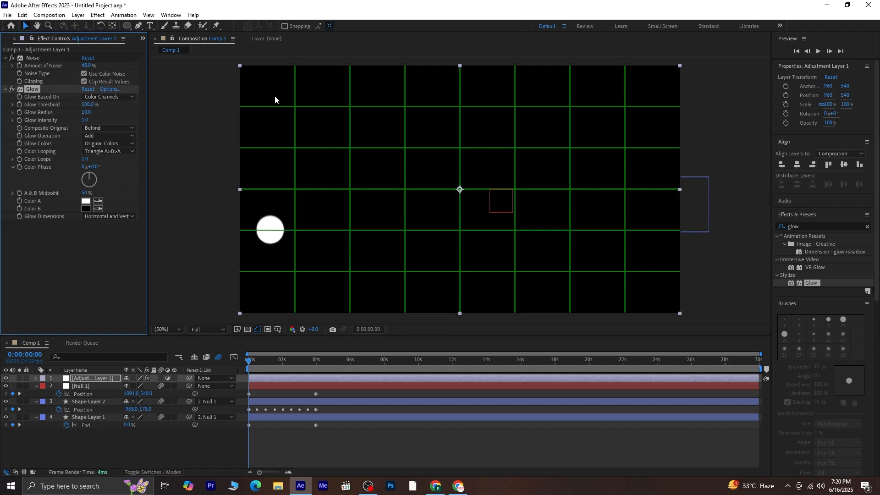
{"action": "mouse_move", "coordinate": [85, 113]}
{"action": "left_mouse_down"}
{"action": "mouse_move", "coordinate": [115, 112]}
{"action": "mouse_move", "coordinate": [96, 128]}
{"action": "left_mouse_up"}
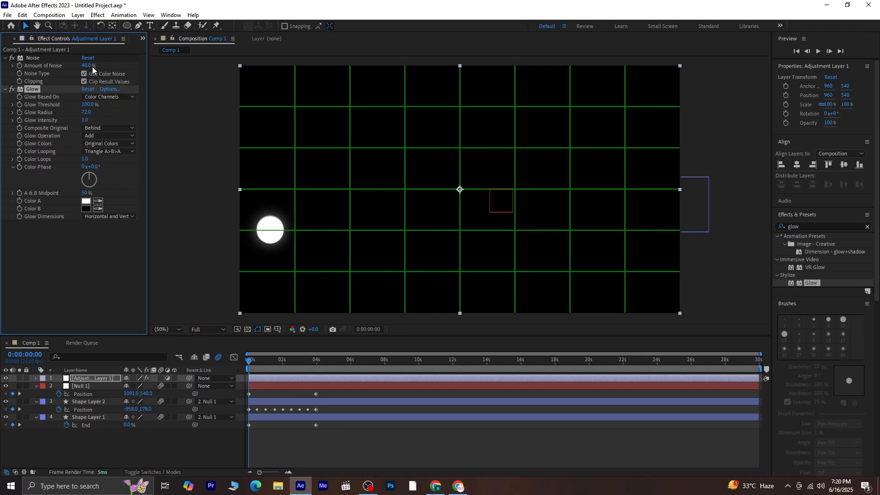
{"action": "left_click_drag", "start_coordinate": [92, 65], "coordinate": [98, 67]}
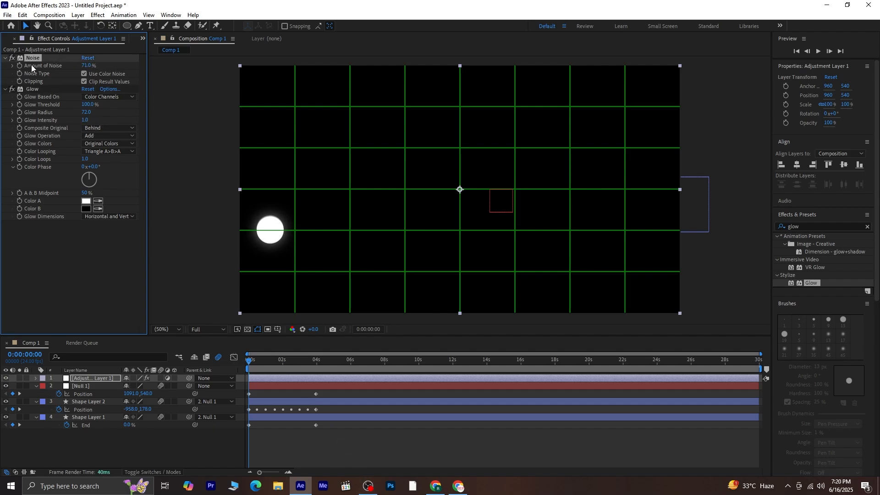
{"action": "left_click_drag", "start_coordinate": [32, 58], "coordinate": [34, 216]}
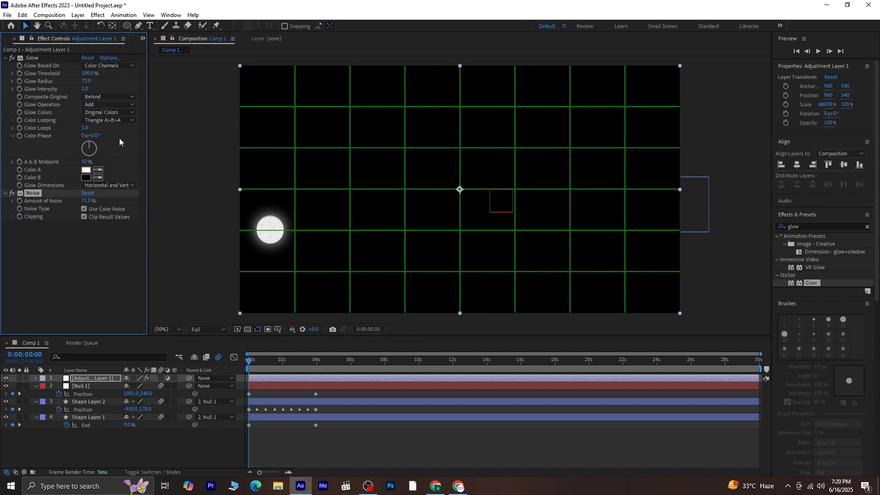
Step: Preview the grainy glowing animation, then return the playhead to the start
{"action": "left_click", "coordinate": [117, 291]}
{"action": "key", "text": "space"}
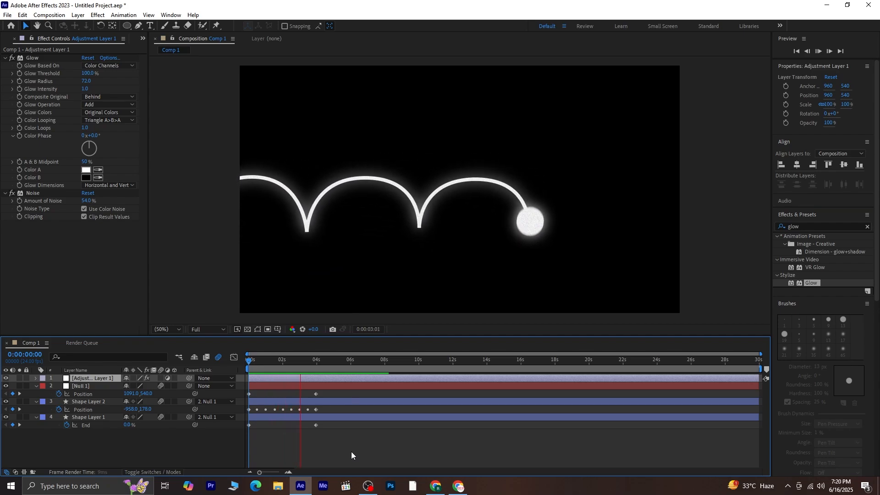
{"action": "key", "text": "space"}
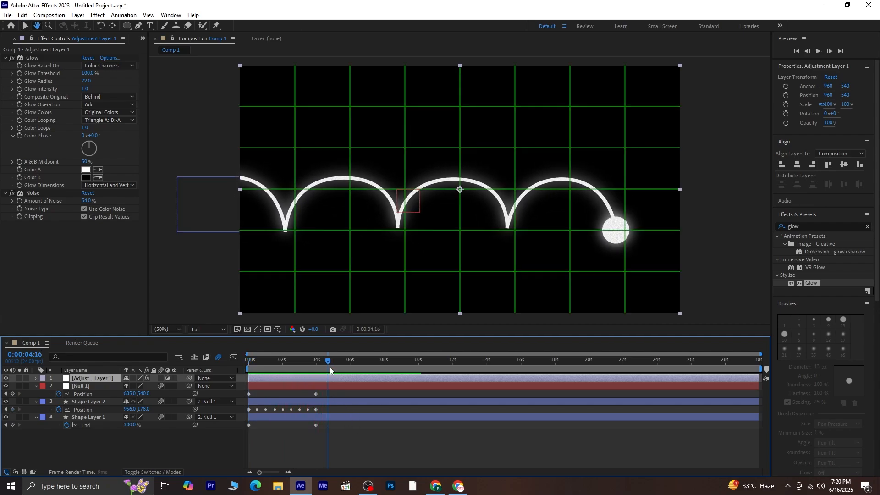
{"action": "left_click_drag", "start_coordinate": [326, 362], "coordinate": [231, 388]}
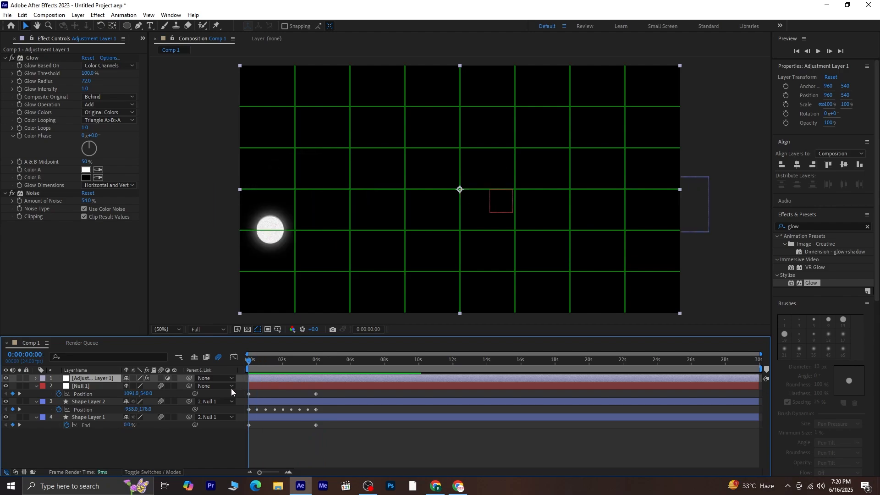
Step: Turn off the Proportional Grid overlay and scrub through to check the arcs
{"action": "left_click", "coordinate": [278, 437]}
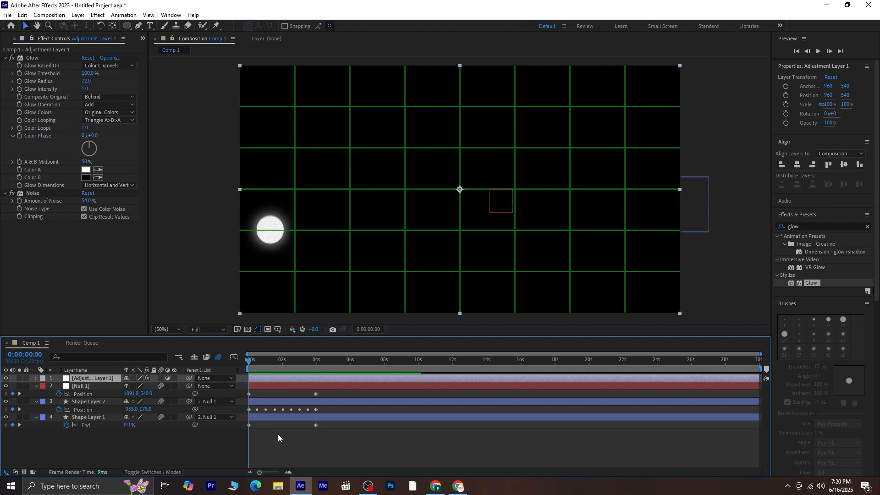
{"action": "left_click", "coordinate": [275, 329]}
{"action": "left_click", "coordinate": [291, 350]}
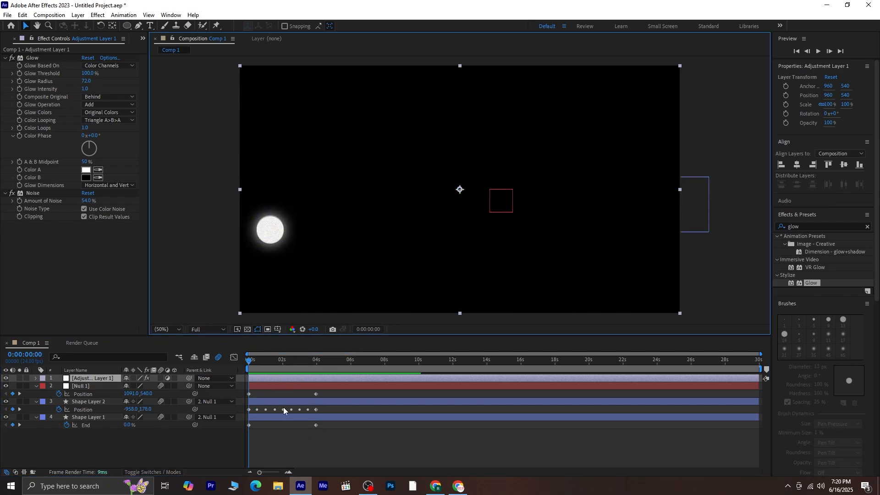
{"action": "left_click", "coordinate": [281, 445]}
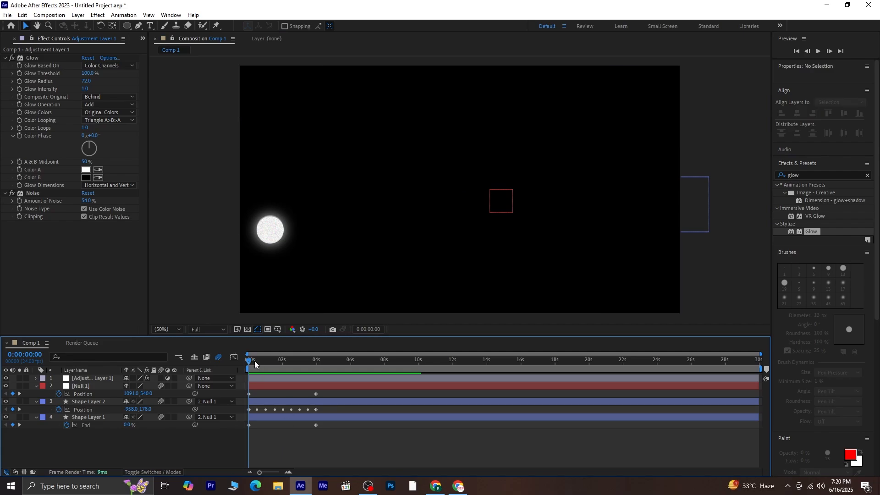
{"action": "left_click_drag", "start_coordinate": [254, 361], "coordinate": [290, 372]}
Step: Fill the ball (Shape Layer 2) with fully saturated orange, hex FFA800
{"action": "left_click", "coordinate": [90, 401]}
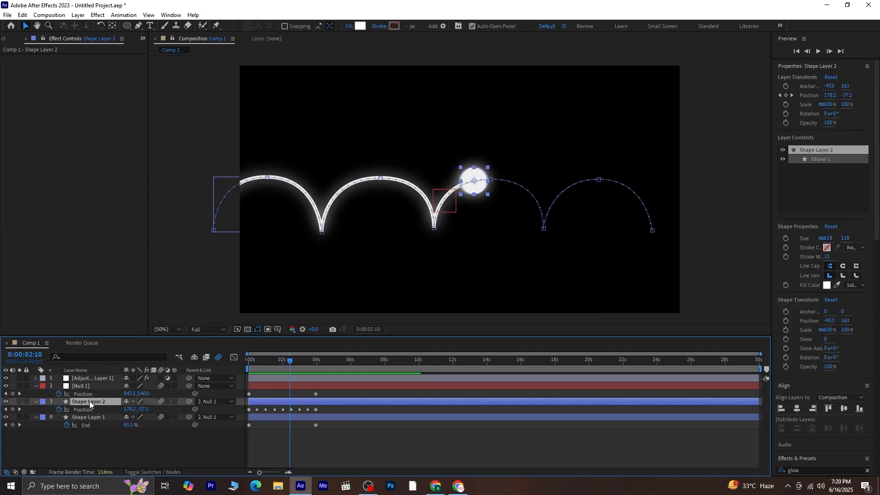
{"action": "left_click", "coordinate": [360, 26]}
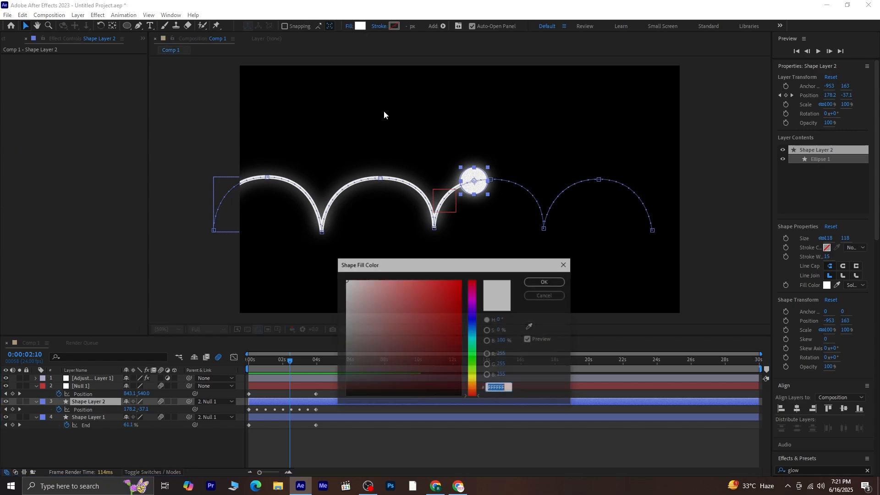
{"action": "left_click_drag", "start_coordinate": [473, 378], "coordinate": [474, 387]}
{"action": "left_click", "coordinate": [461, 281]}
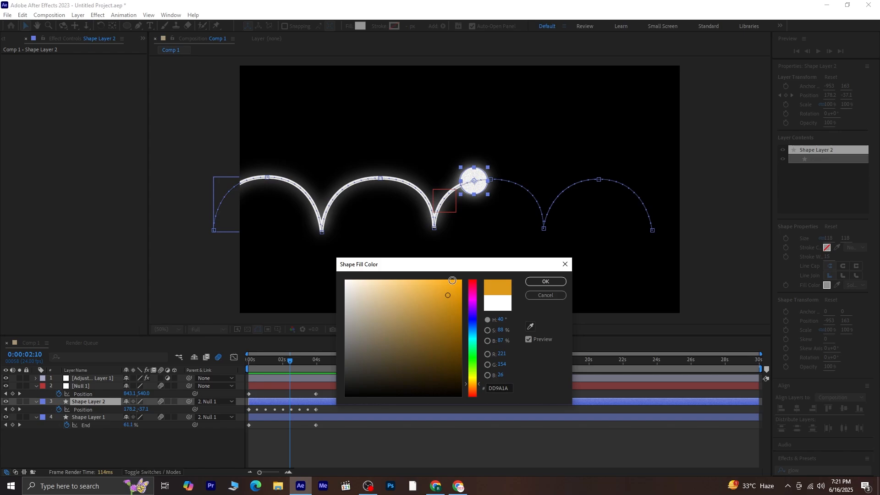
{"action": "left_click", "coordinate": [544, 281]}
{"action": "left_click", "coordinate": [345, 443]}
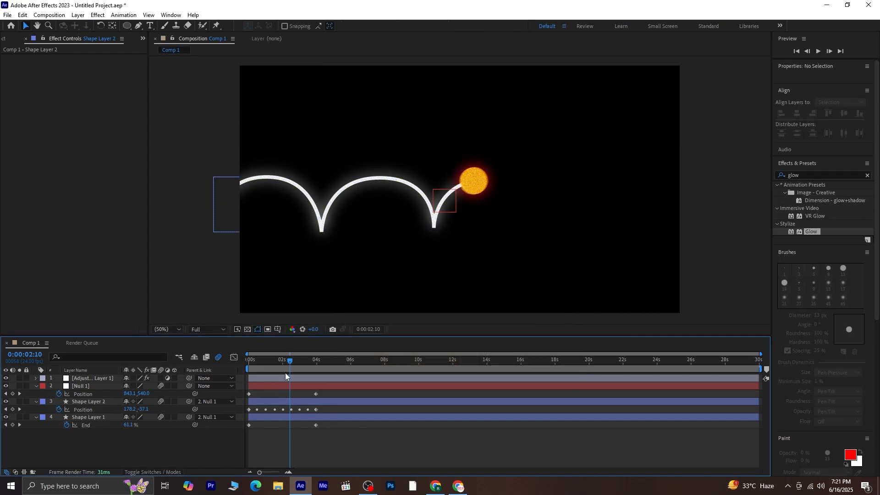
Step: End the work area at 4:00 and trim Comp 1 to about four seconds (0:00:04:01)
{"action": "left_click_drag", "start_coordinate": [289, 363], "coordinate": [252, 368]}
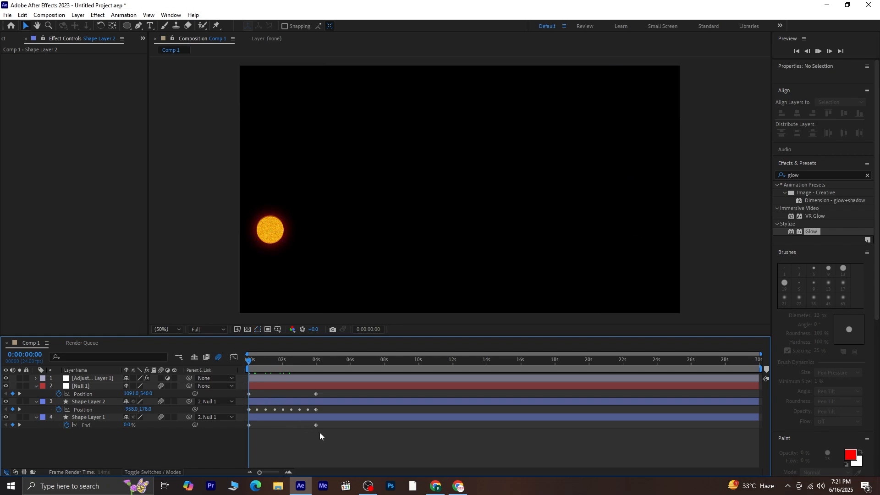
{"action": "key", "text": "space"}
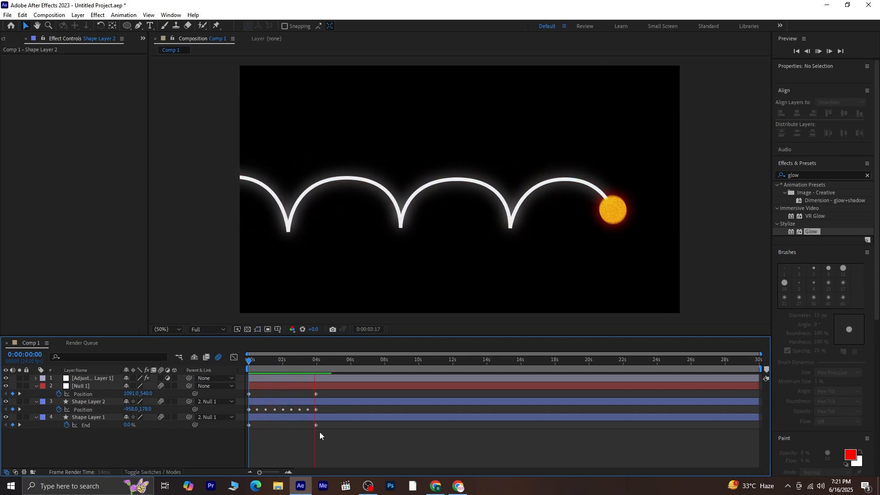
{"action": "left_click_drag", "start_coordinate": [335, 363], "coordinate": [316, 419]}
{"action": "key", "text": "n"}
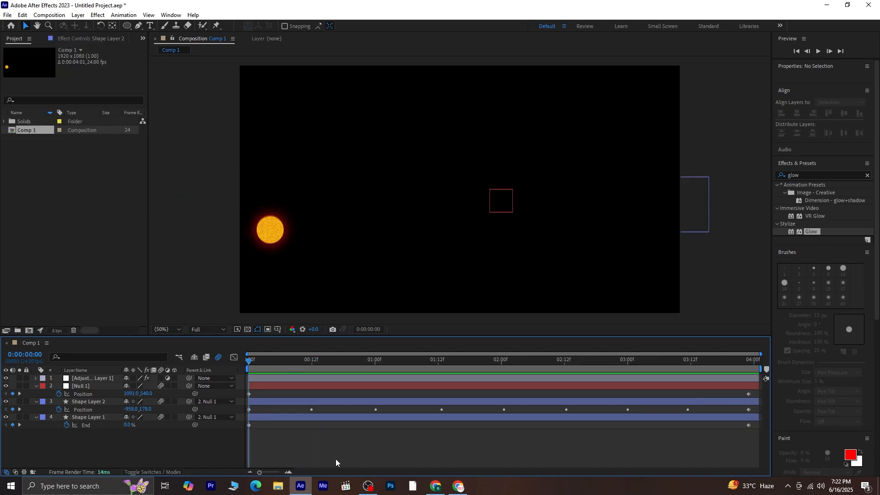
{"action": "key", "text": "space"}
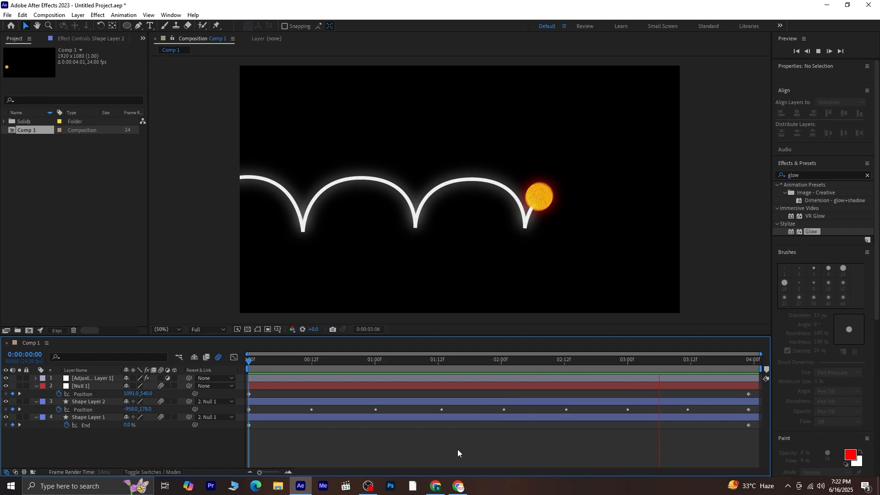
{"action": "left_click_drag", "start_coordinate": [731, 363], "coordinate": [761, 372]}
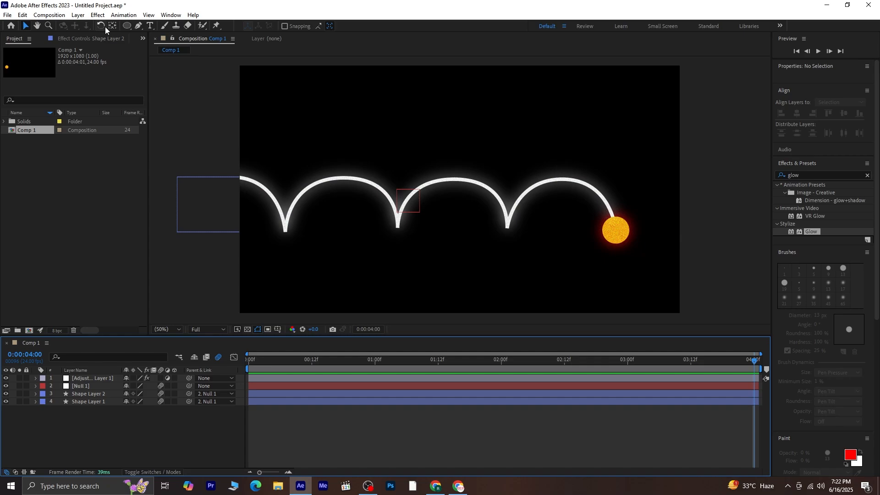
Step: Convert the three valley keyframes of the ball's motion path into smooth curves
{"action": "left_click_drag", "start_coordinate": [139, 26], "coordinate": [170, 56]}
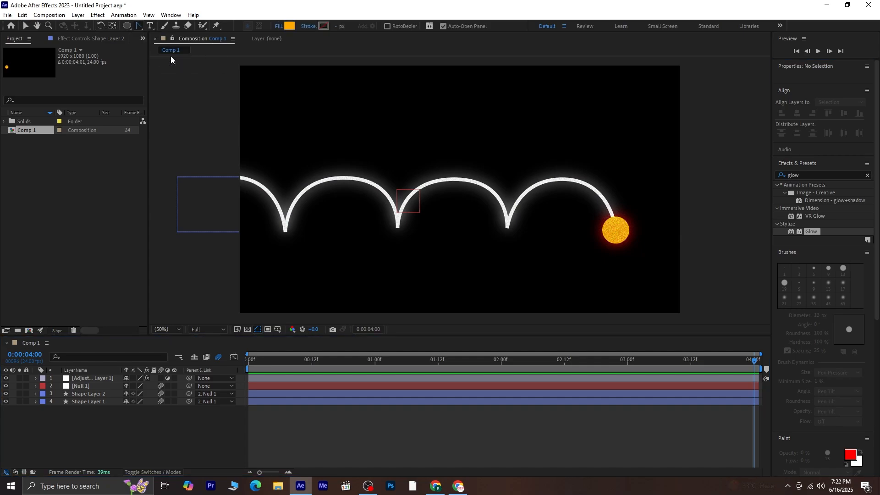
{"action": "left_click", "coordinate": [507, 228]}
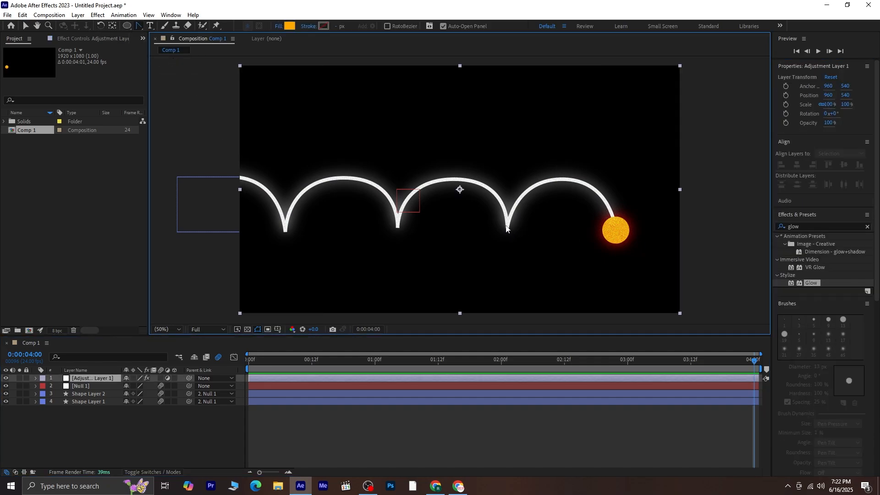
{"action": "left_click", "coordinate": [73, 394]}
{"action": "left_click", "coordinate": [508, 228]}
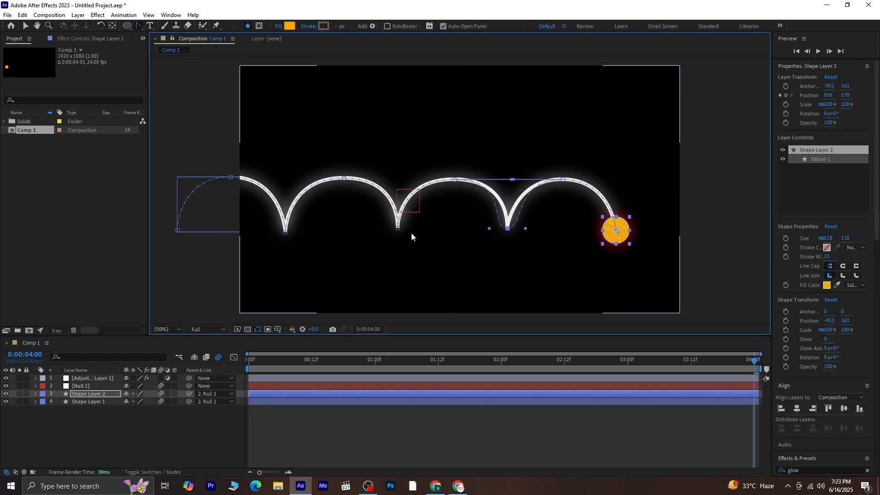
{"action": "left_click", "coordinate": [399, 229]}
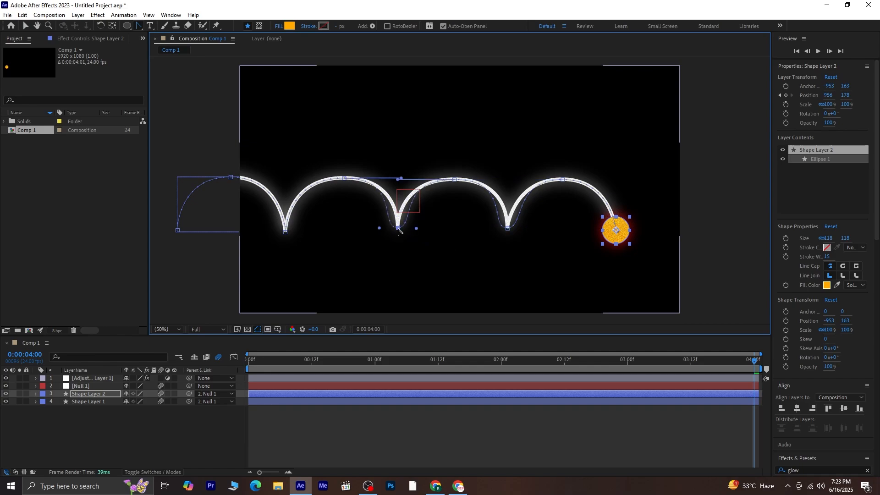
{"action": "left_click", "coordinate": [285, 232]}
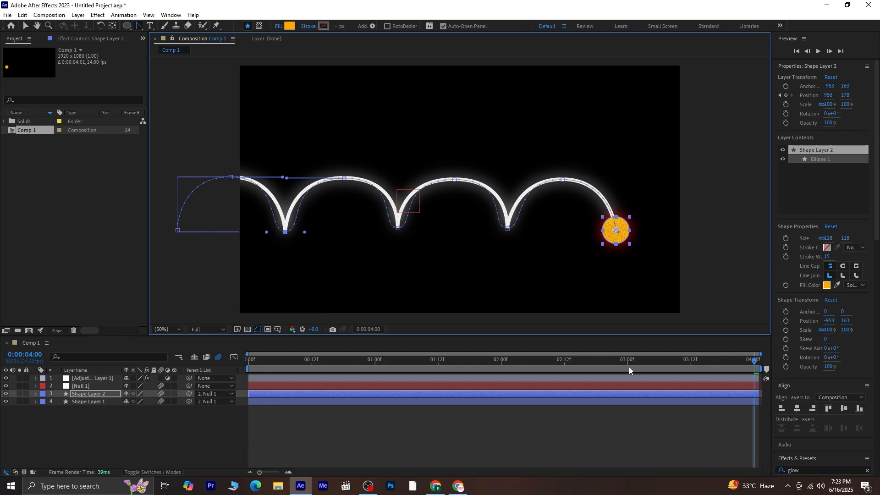
Step: Scrub back and preview the smoothed ball motion
{"action": "left_click_drag", "start_coordinate": [751, 359], "coordinate": [249, 414]}
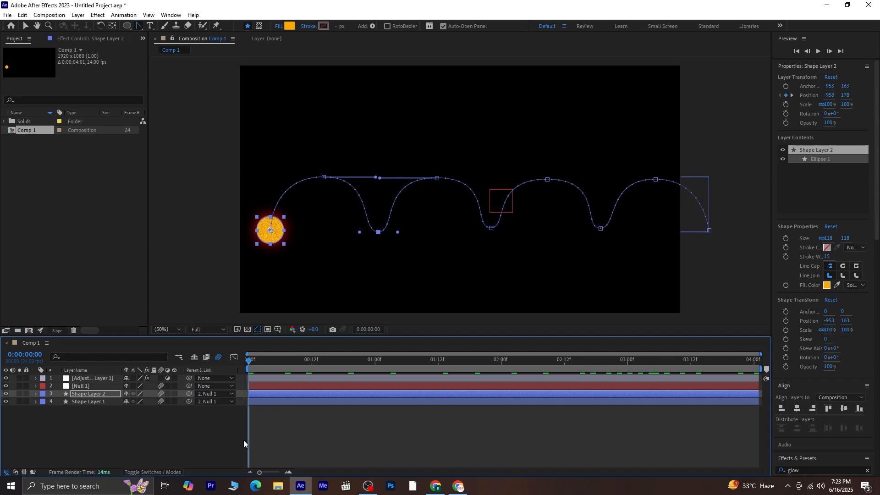
{"action": "left_click", "coordinate": [268, 441]}
{"action": "key", "text": "space"}
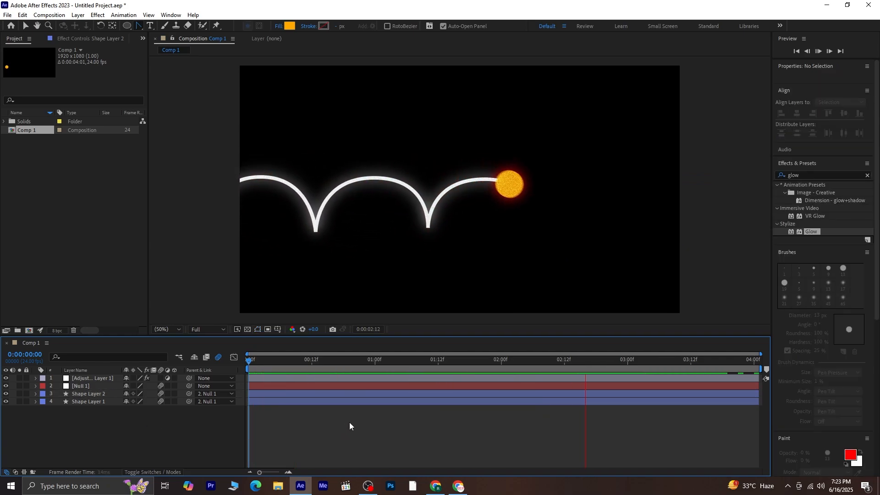
{"action": "left_click_drag", "start_coordinate": [696, 362], "coordinate": [237, 423]}
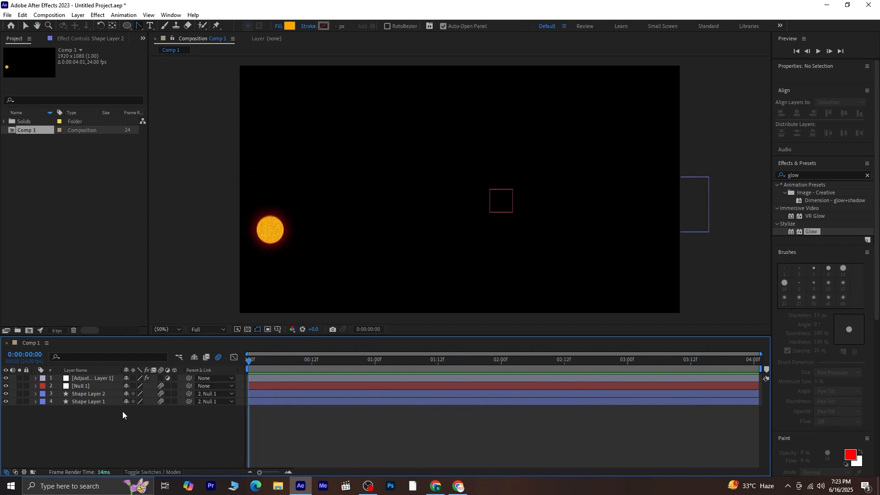
Step: Round the three bottom points of Shape Layer 1's white trail into smooth U curves and preview
{"action": "left_click", "coordinate": [95, 402]}
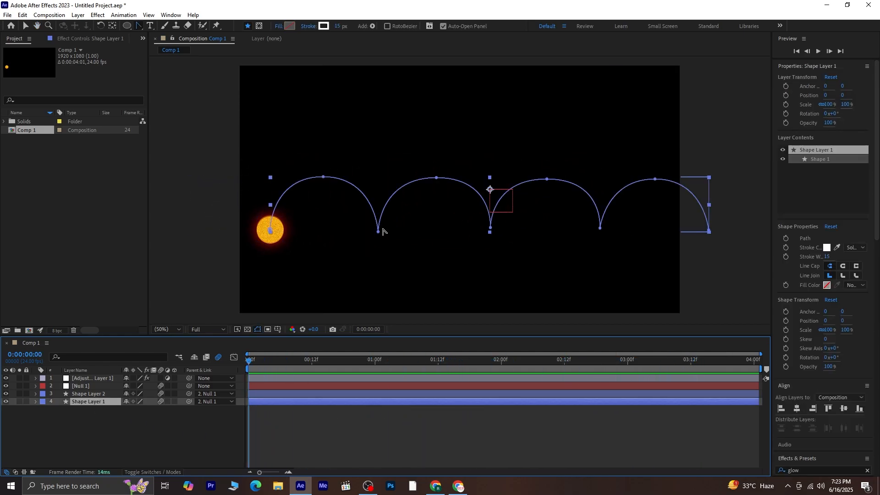
{"action": "left_click", "coordinate": [378, 231], "text": "alt"}
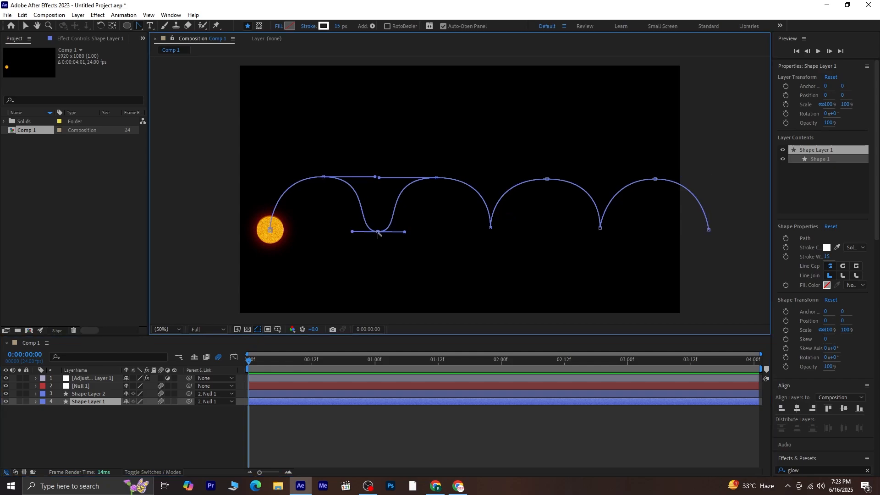
{"action": "left_click", "coordinate": [491, 228], "text": "alt"}
{"action": "left_click", "coordinate": [601, 228], "text": "alt"}
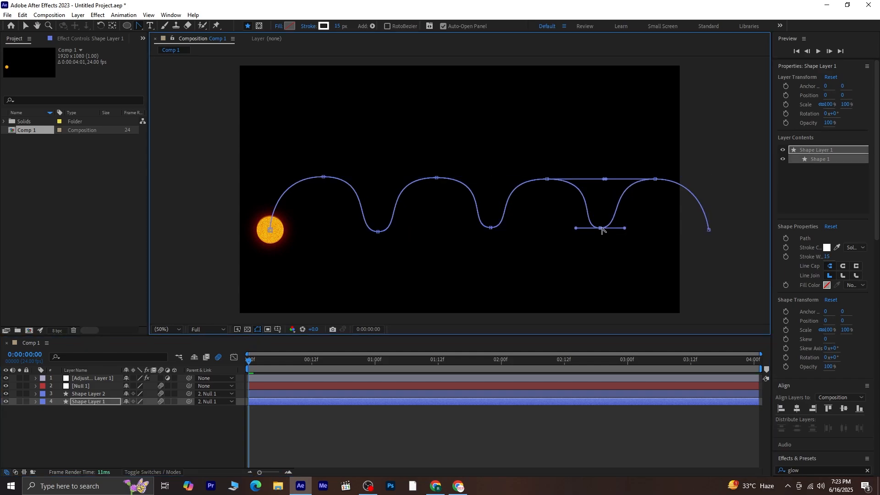
{"action": "key", "text": "space"}
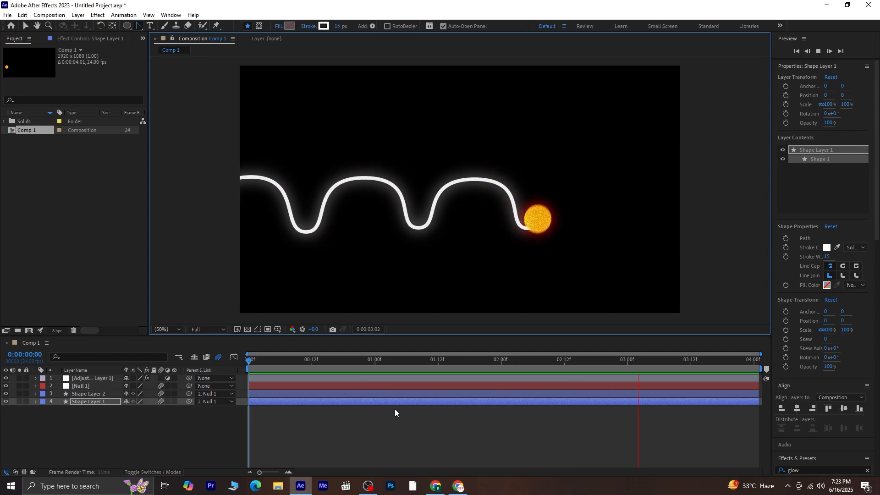
{"action": "key", "text": "space"}
{"action": "left_click", "coordinate": [422, 409]}
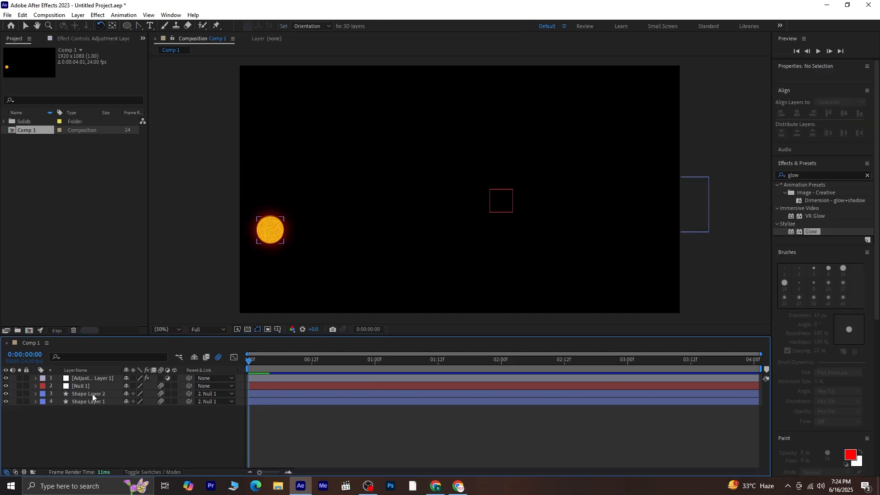
Step: Pre-compose Null 1, Shape Layer 2 and Shape Layer 1 into Pre-comp 1, moving all attributes
{"action": "left_click", "coordinate": [92, 395]}
{"action": "left_click", "coordinate": [91, 386], "text": "ctrl"}
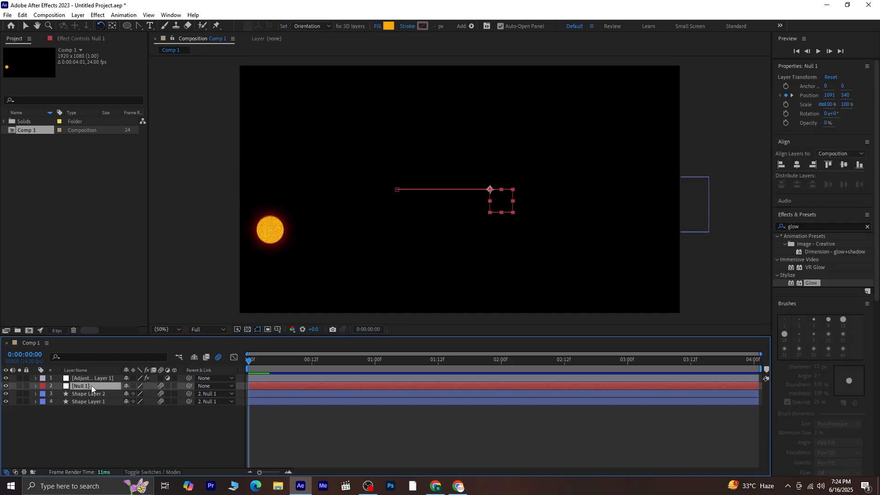
{"action": "left_click", "coordinate": [92, 400], "text": "ctrl"}
{"action": "right_click", "coordinate": [92, 400]}
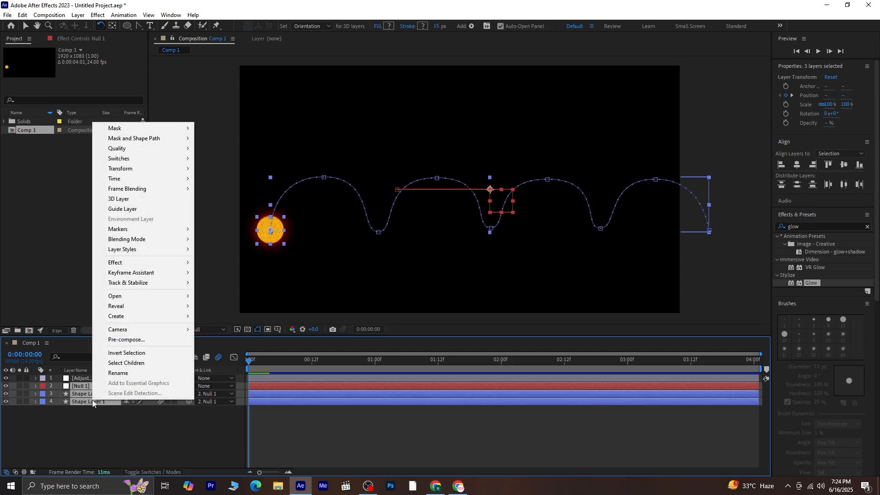
{"action": "left_click", "coordinate": [118, 338]}
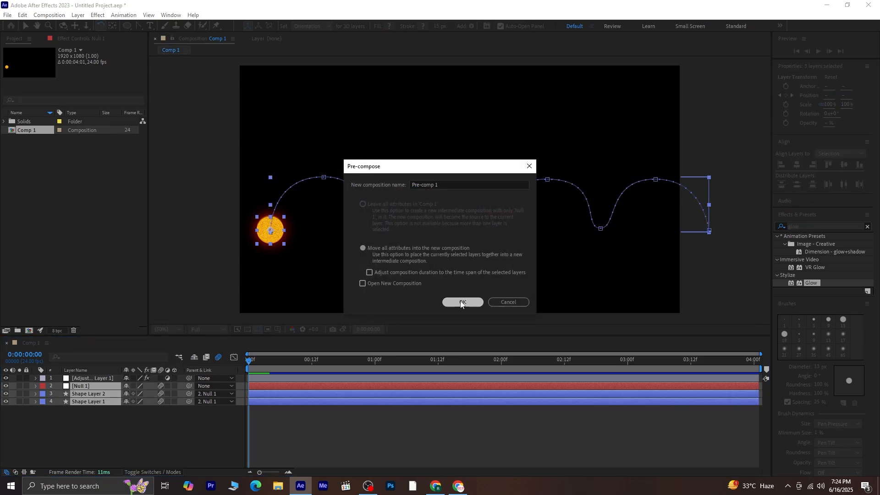
{"action": "left_click", "coordinate": [462, 302]}
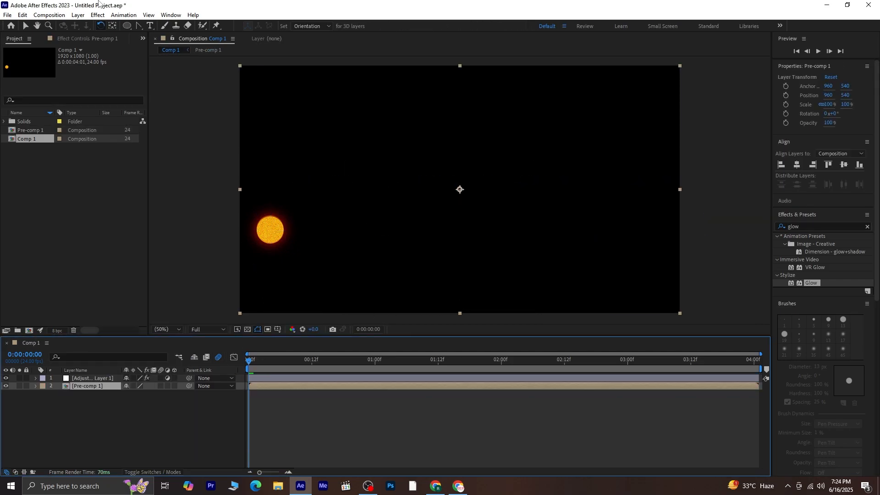
Step: Rotate Pre-comp 1 to 91.4° and move it to 606, 1348 so the trail runs vertically
{"action": "left_click_drag", "start_coordinate": [280, 242], "coordinate": [452, 134]}
{"action": "left_click", "coordinate": [26, 26]}
{"action": "left_click_drag", "start_coordinate": [419, 198], "coordinate": [339, 367]}
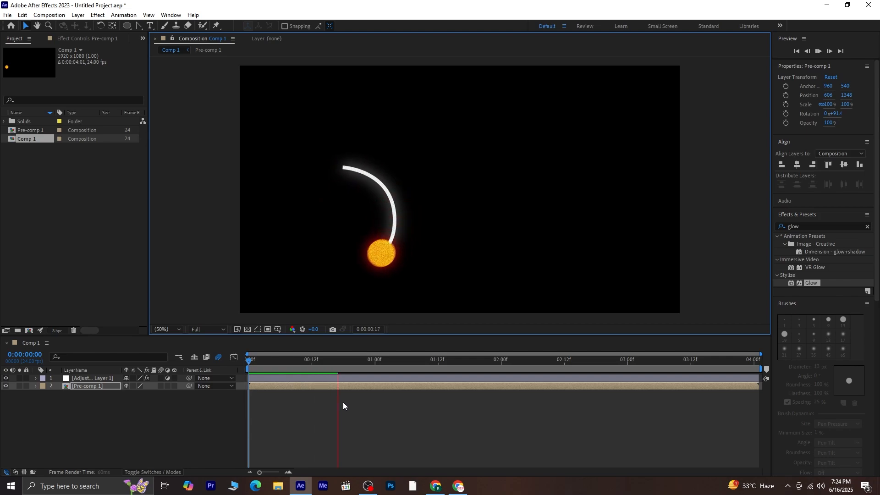
{"action": "left_click", "coordinate": [405, 360]}
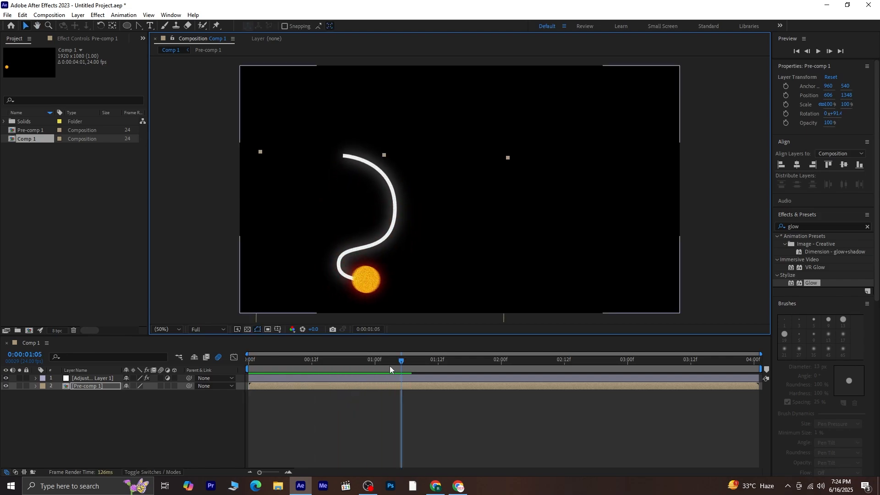
{"action": "left_click_drag", "start_coordinate": [389, 366], "coordinate": [230, 392]}
{"action": "right_click", "coordinate": [100, 388]}
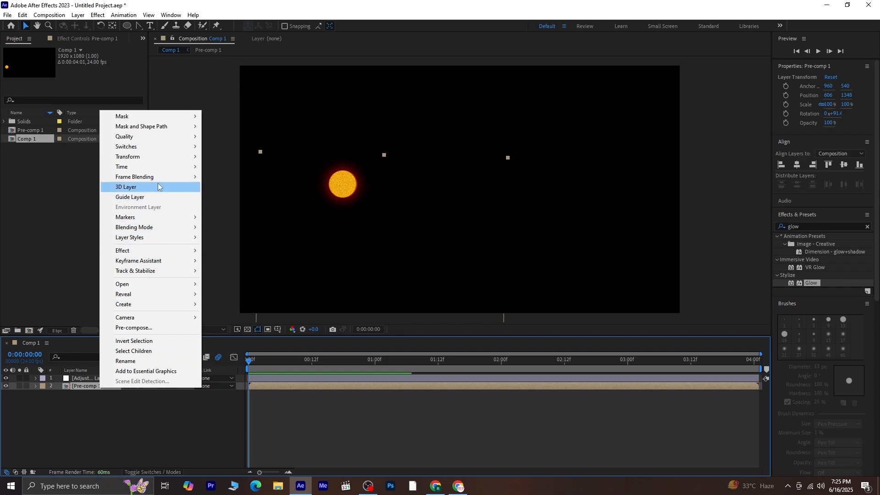
Step: Flip Pre-comp 1 horizontally and preview the mirrored animation
{"action": "mouse_move", "coordinate": [168, 164]}
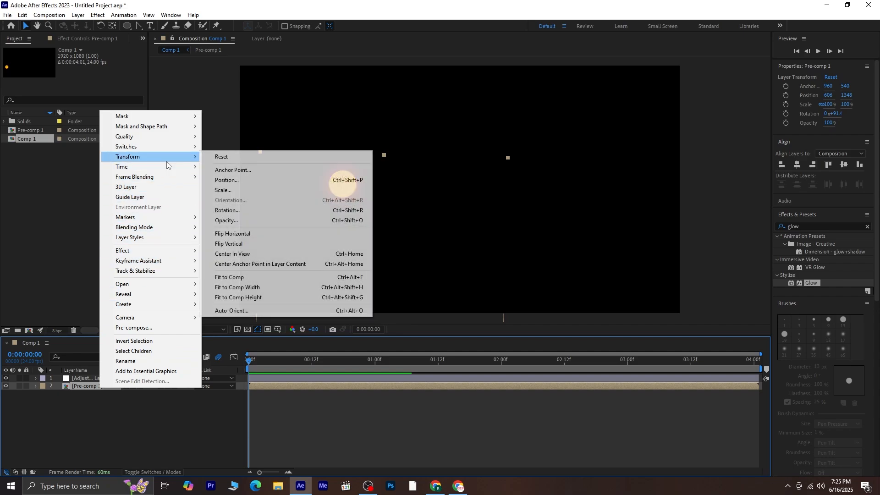
{"action": "left_click", "coordinate": [257, 233]}
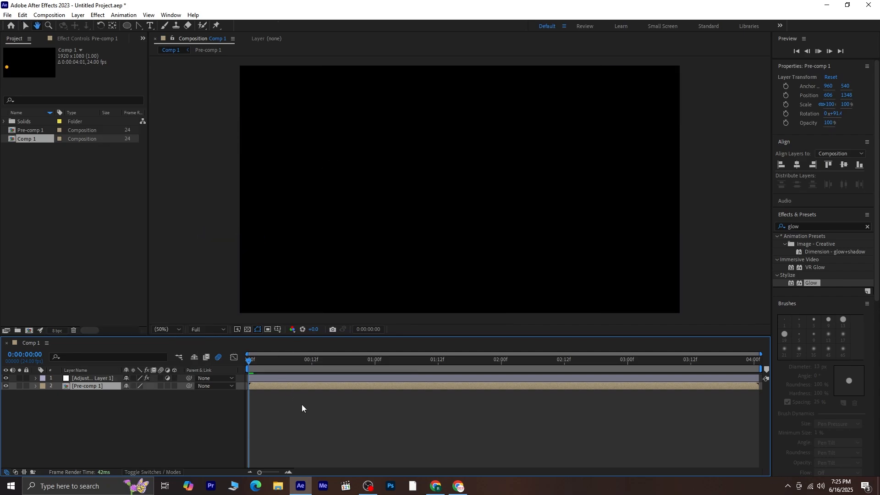
{"action": "key", "text": "space"}
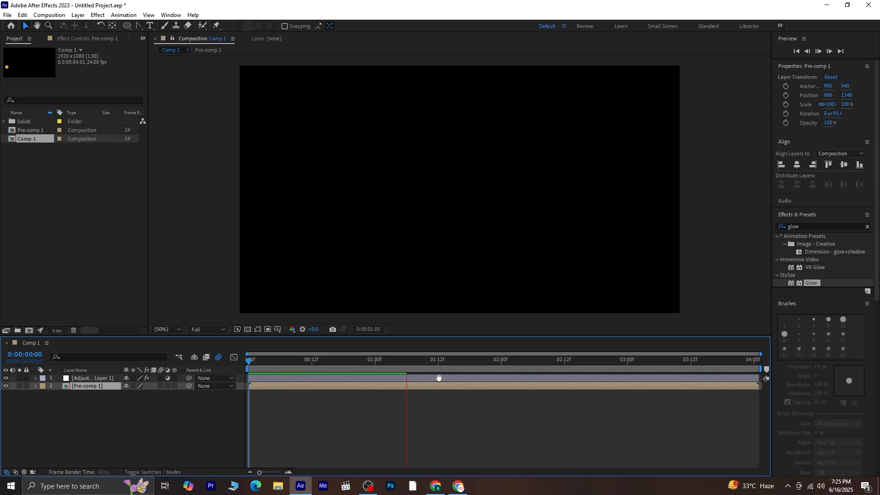
{"action": "key", "text": "space"}
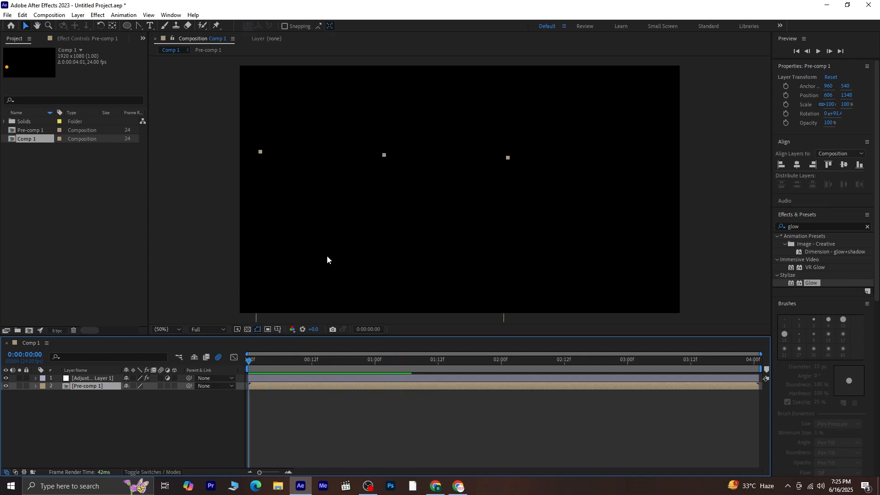
Step: Raise Pre-comp 1 to 516, 586 and duplicate it twice
{"action": "left_click_drag", "start_coordinate": [328, 259], "coordinate": [339, 146]}
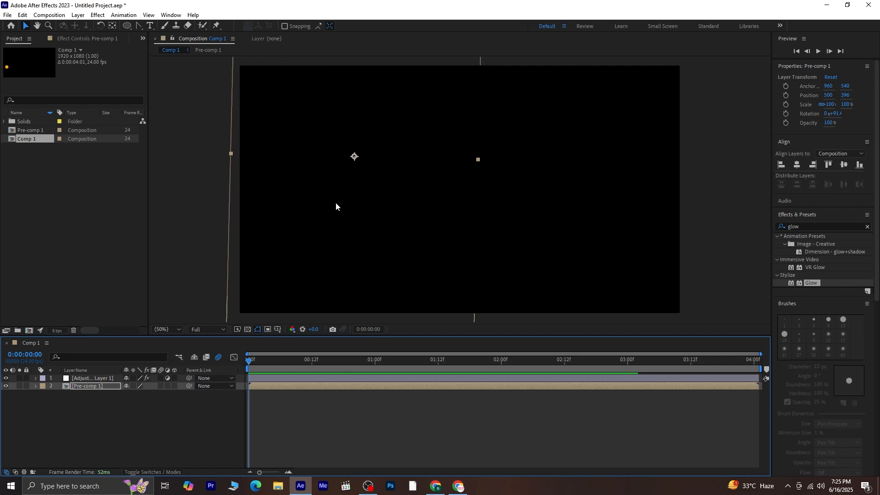
{"action": "key", "text": "space"}
{"action": "key", "text": "space"}
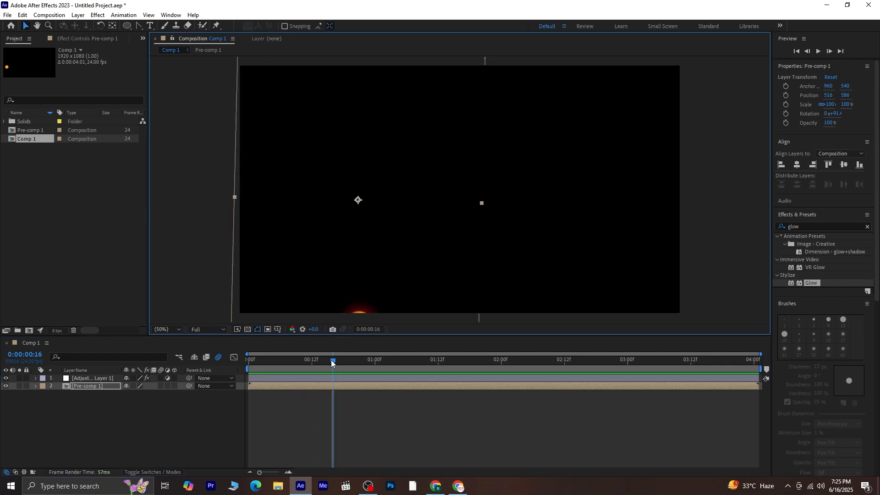
{"action": "left_click_drag", "start_coordinate": [332, 362], "coordinate": [275, 362]}
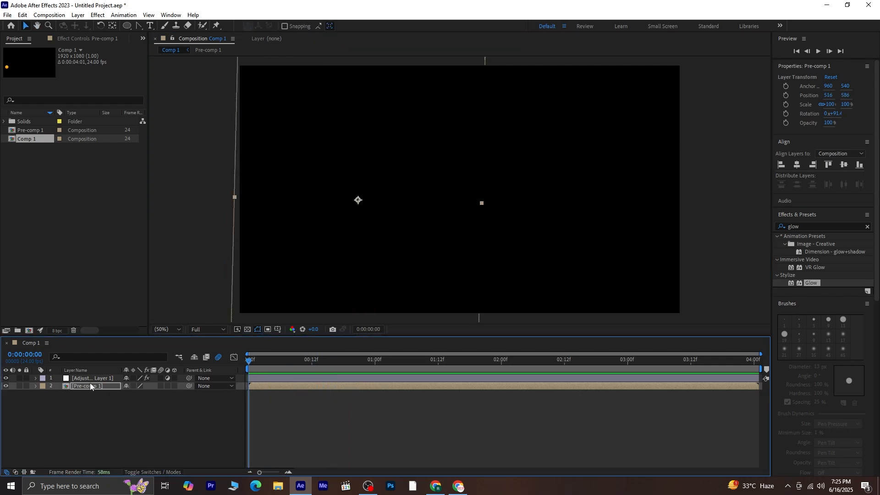
{"action": "key", "text": "ctrl+d"}
{"action": "key", "text": "ctrl+d"}
Step: Move one Pre-comp 1 copy toward the upper right and another near the frame top, then preview
{"action": "left_click", "coordinate": [361, 266]}
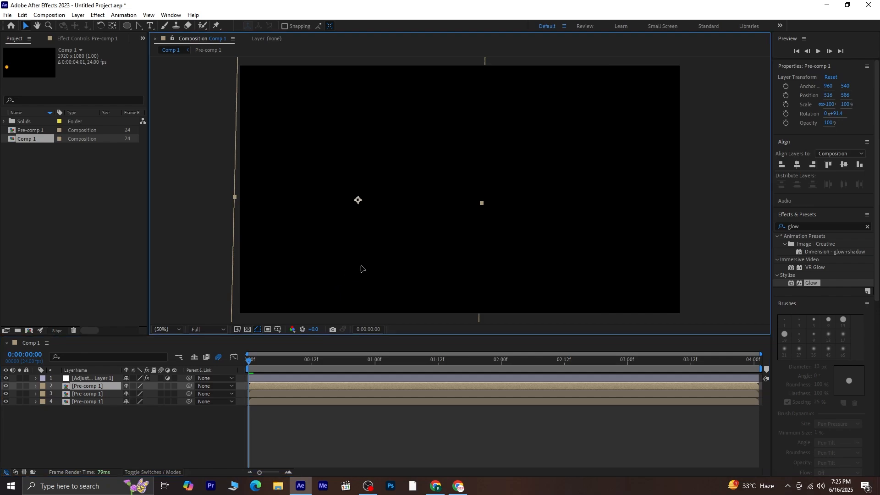
{"action": "left_click_drag", "start_coordinate": [539, 165], "coordinate": [600, 168]}
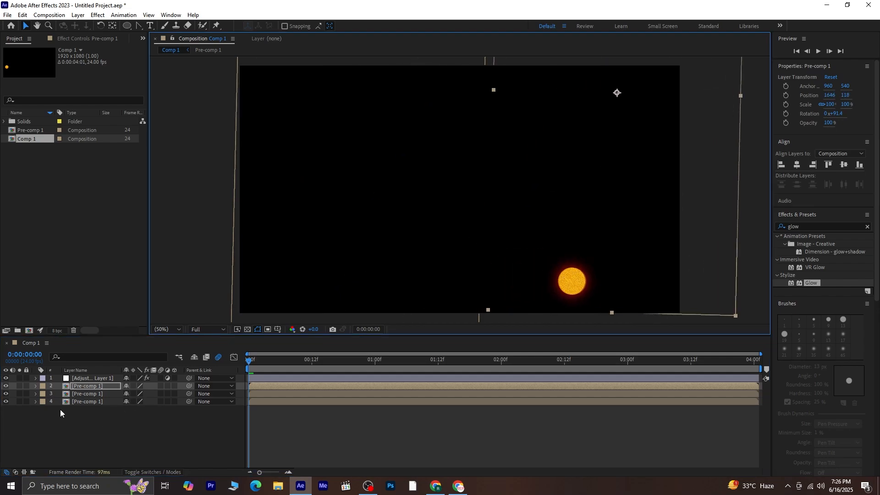
{"action": "left_click", "coordinate": [77, 394]}
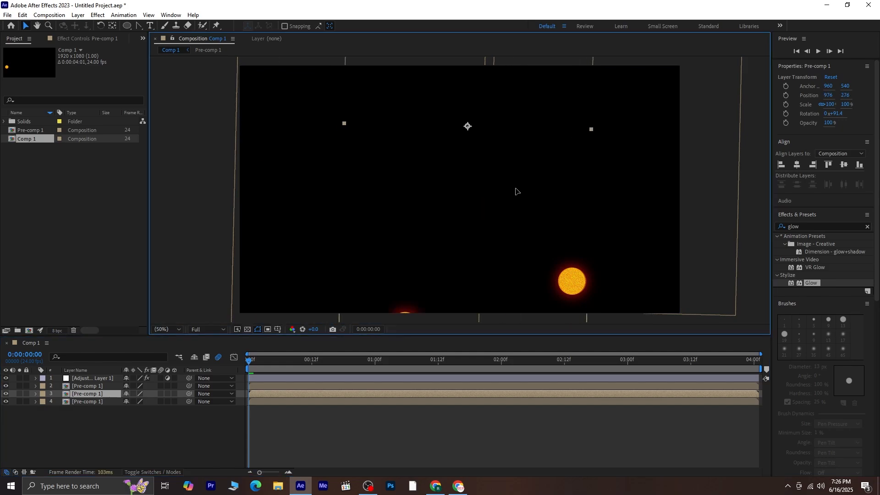
{"action": "left_click_drag", "start_coordinate": [516, 192], "coordinate": [518, 115]}
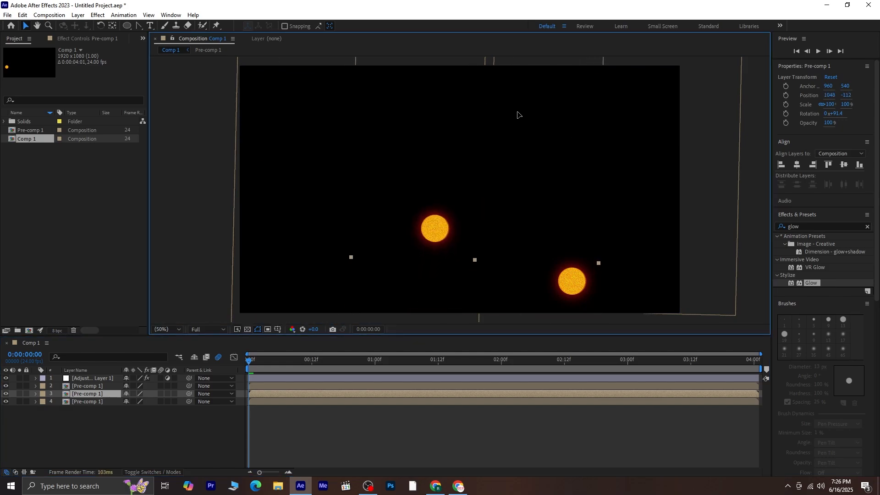
{"action": "key", "text": "space"}
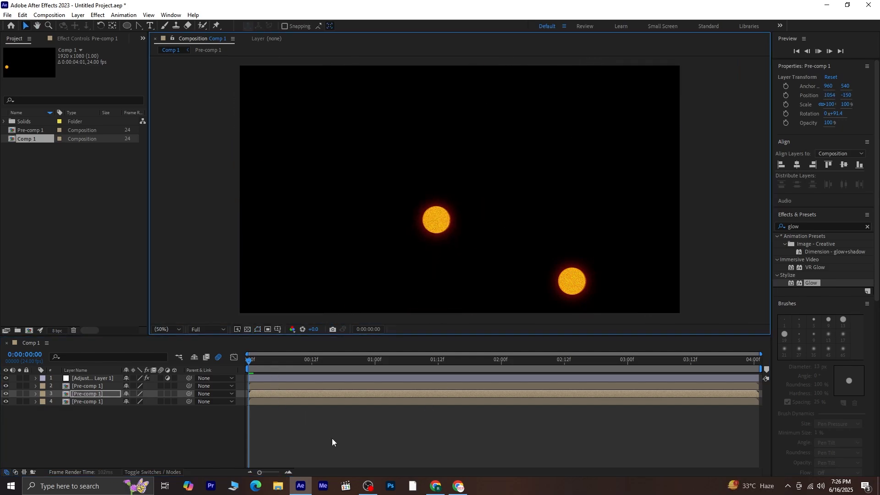
{"action": "key", "text": "space"}
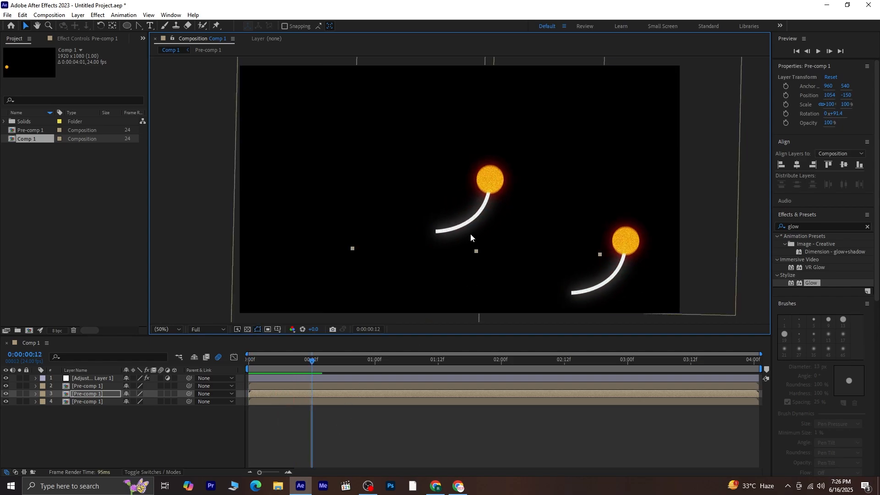
Step: Lower the middle ball about 200 pixels, shift the top copy down-right, and preview
{"action": "left_click_drag", "start_coordinate": [461, 234], "coordinate": [457, 324]}
{"action": "left_click", "coordinate": [457, 312]}
{"action": "left_click", "coordinate": [103, 387]}
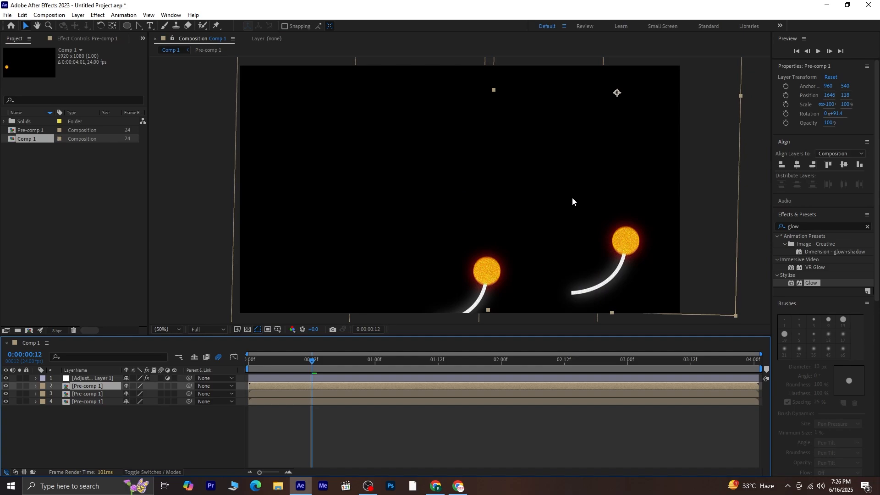
{"action": "left_click_drag", "start_coordinate": [629, 243], "coordinate": [643, 325]}
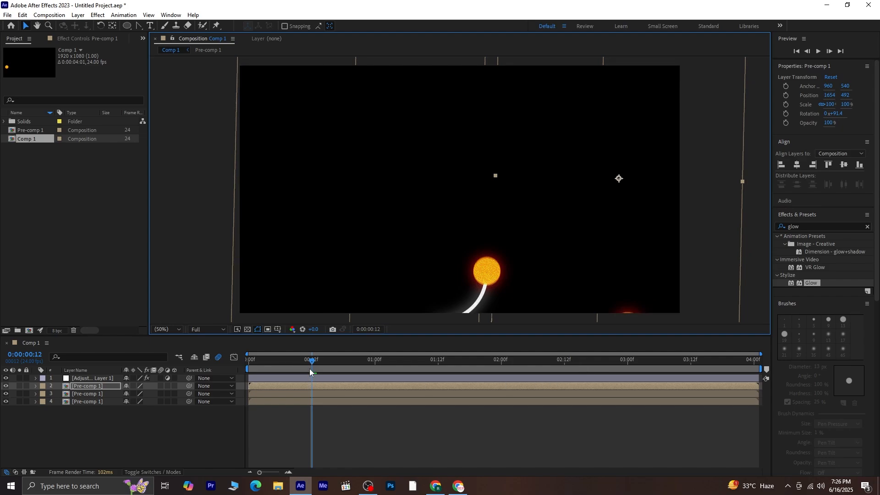
{"action": "left_click_drag", "start_coordinate": [312, 361], "coordinate": [133, 393]}
{"action": "key", "text": "space"}
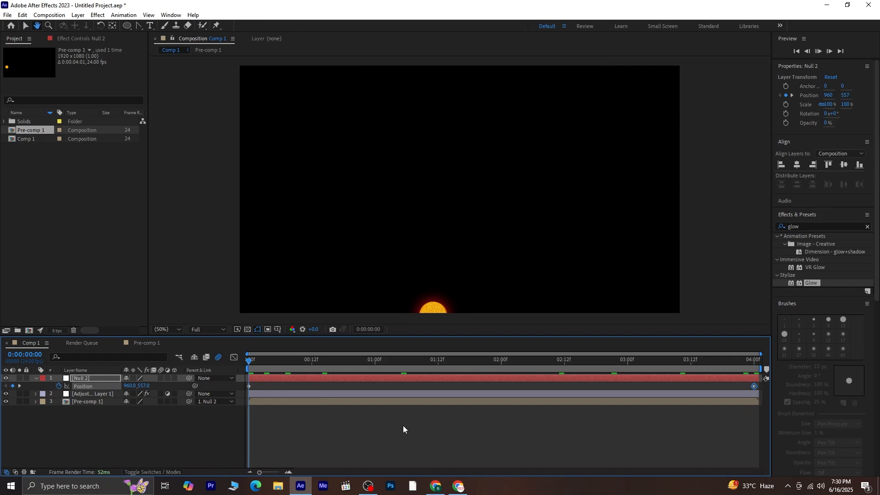
Step: Preview Null 2 panning Pre-comp 1 as the glowing orange ball rises
{"action": "key", "text": "space"}
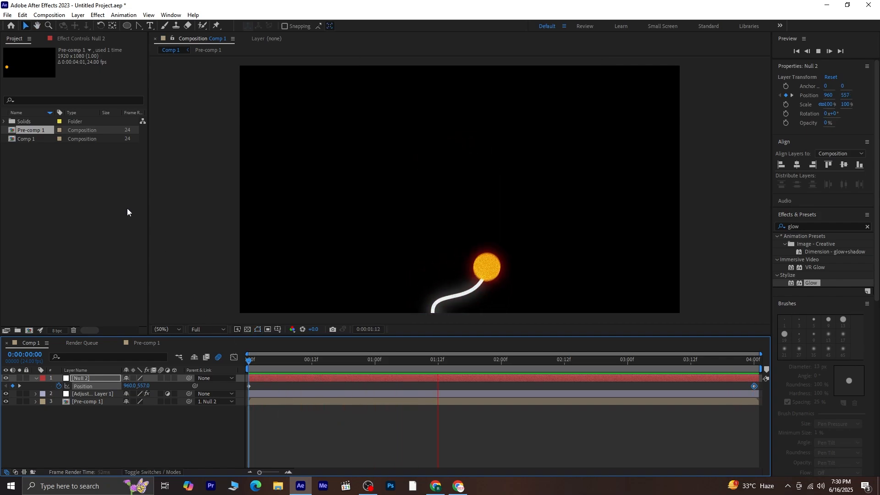